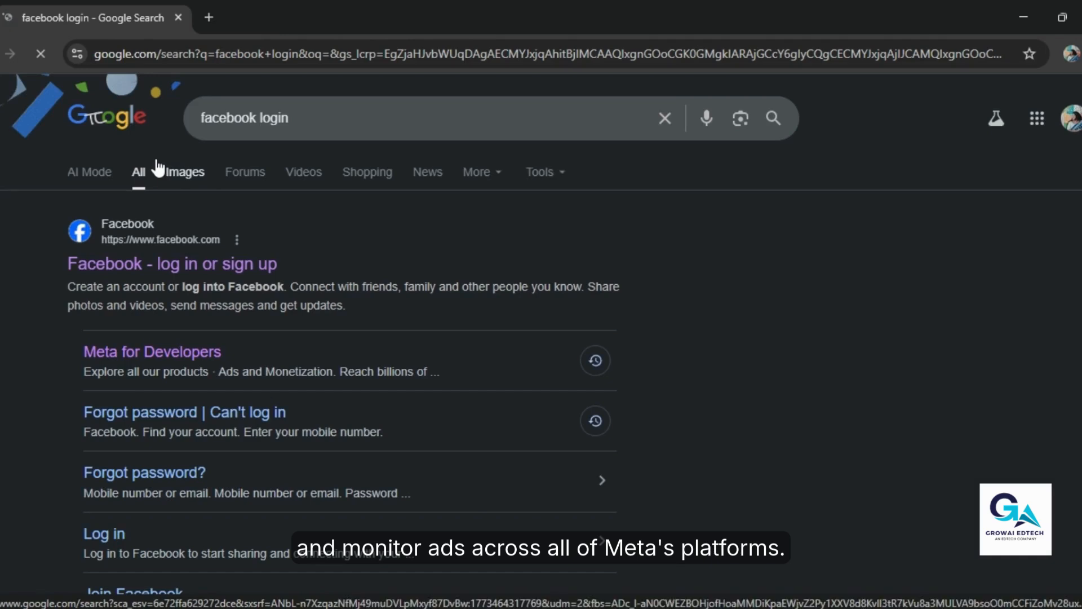
Open Facebook from the search results and go to Ads Manager
{"action": "left_click", "coordinate": [149, 263]}
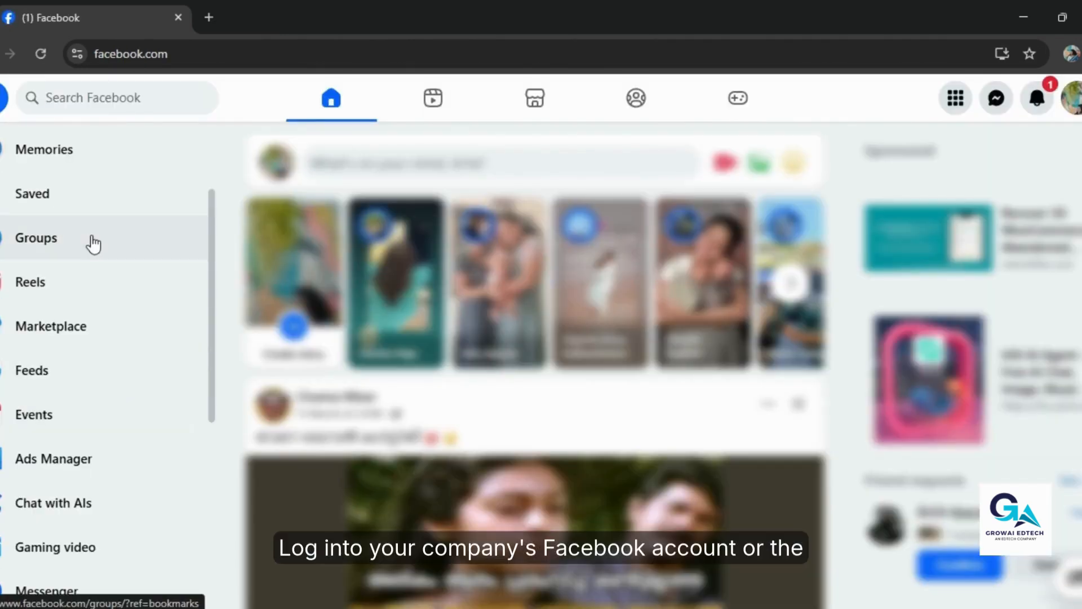
{"action": "scroll", "coordinate": [93, 240], "scroll_direction": "down", "scroll_amount": 5}
{"action": "scroll", "coordinate": [94, 236], "scroll_direction": "down", "scroll_amount": 2}
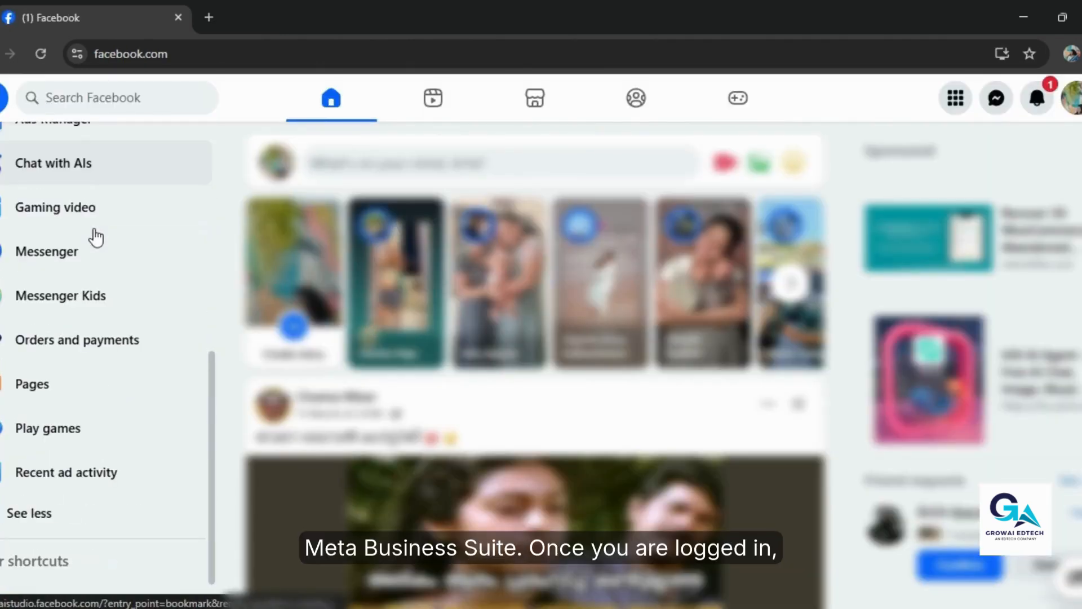
{"action": "scroll", "coordinate": [91, 270], "scroll_direction": "up", "scroll_amount": 5}
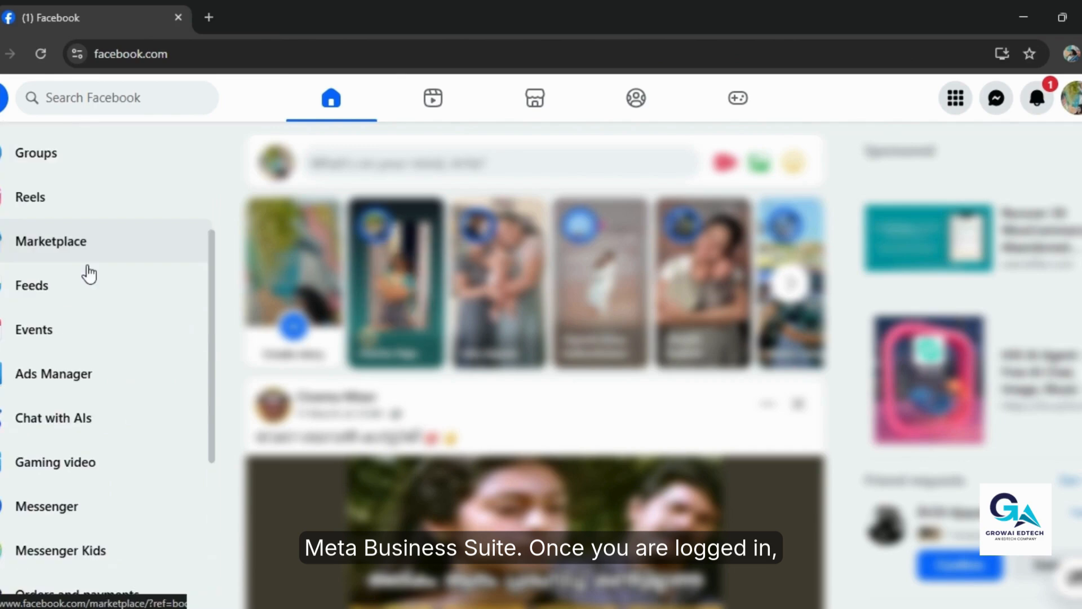
{"action": "left_click", "coordinate": [55, 378]}
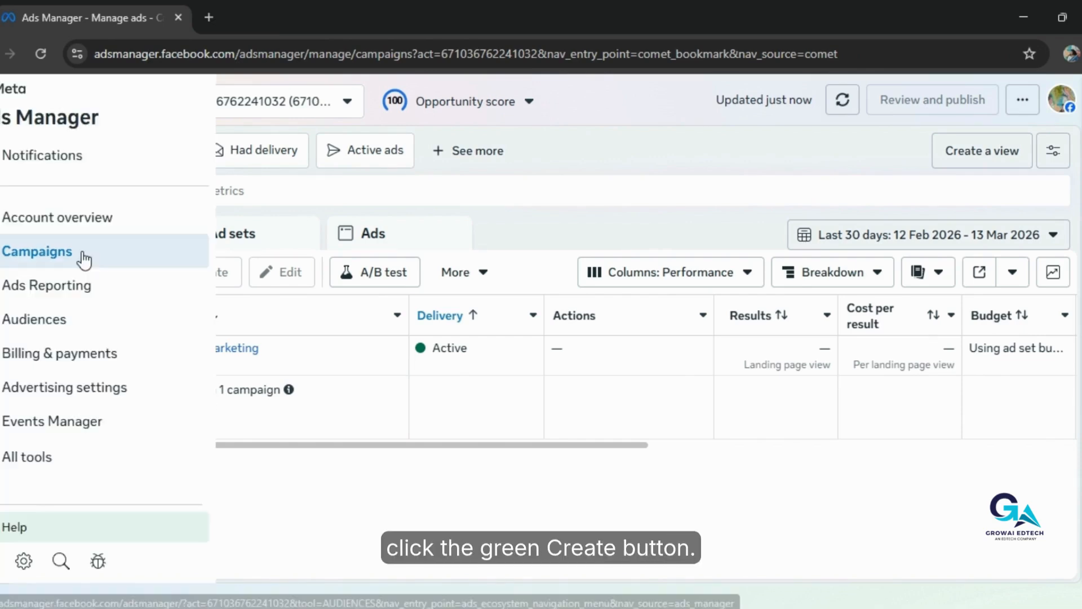
Create a new campaign with the Traffic objective, using the manual traffic campaign setup
{"action": "left_click", "coordinate": [67, 271]}
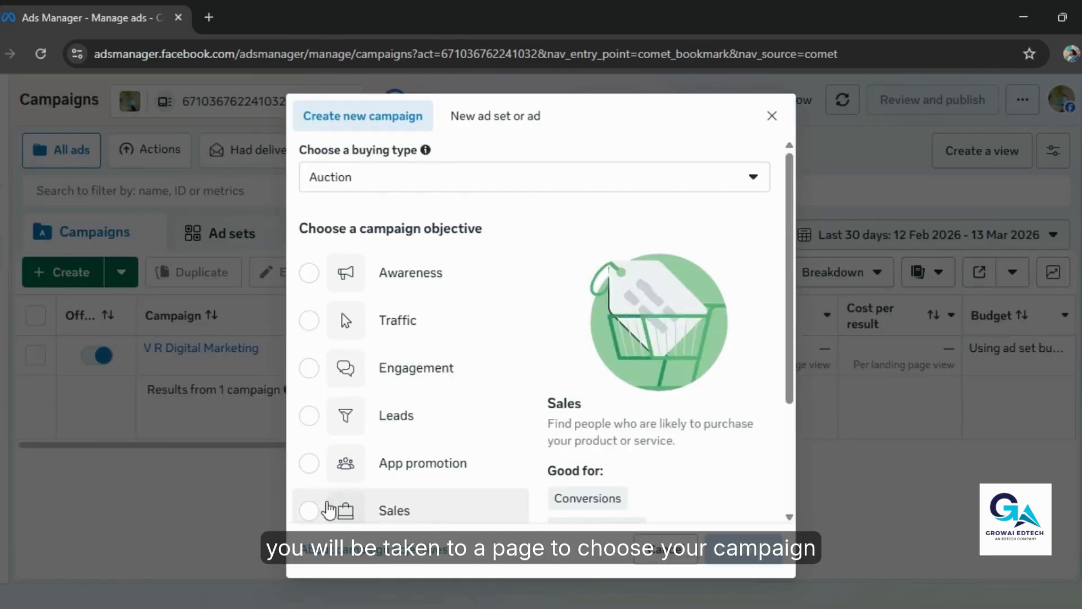
{"action": "left_click", "coordinate": [309, 321]}
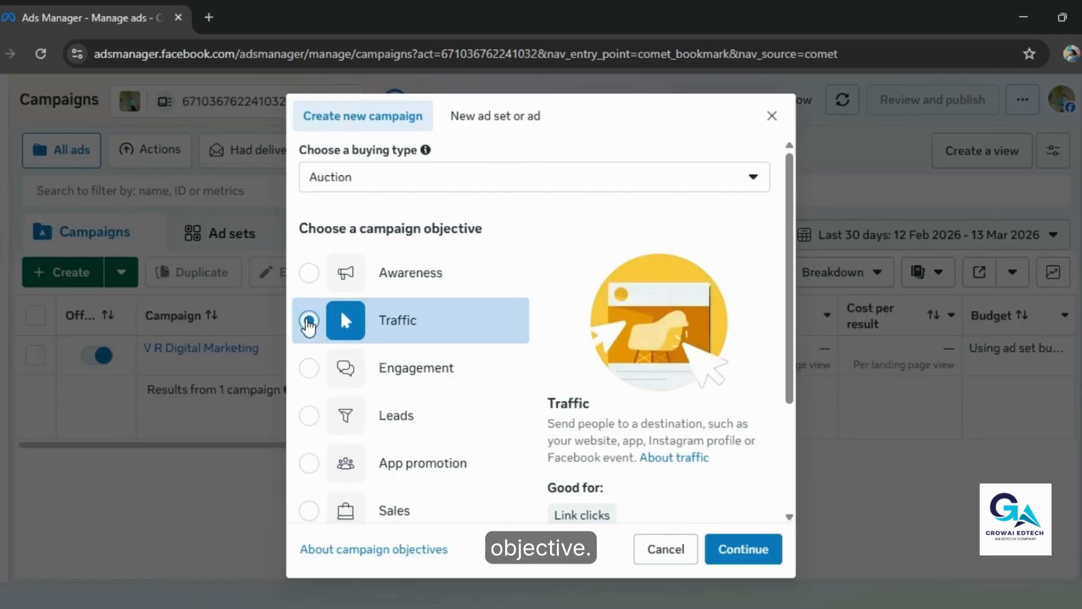
{"action": "left_click", "coordinate": [309, 274]}
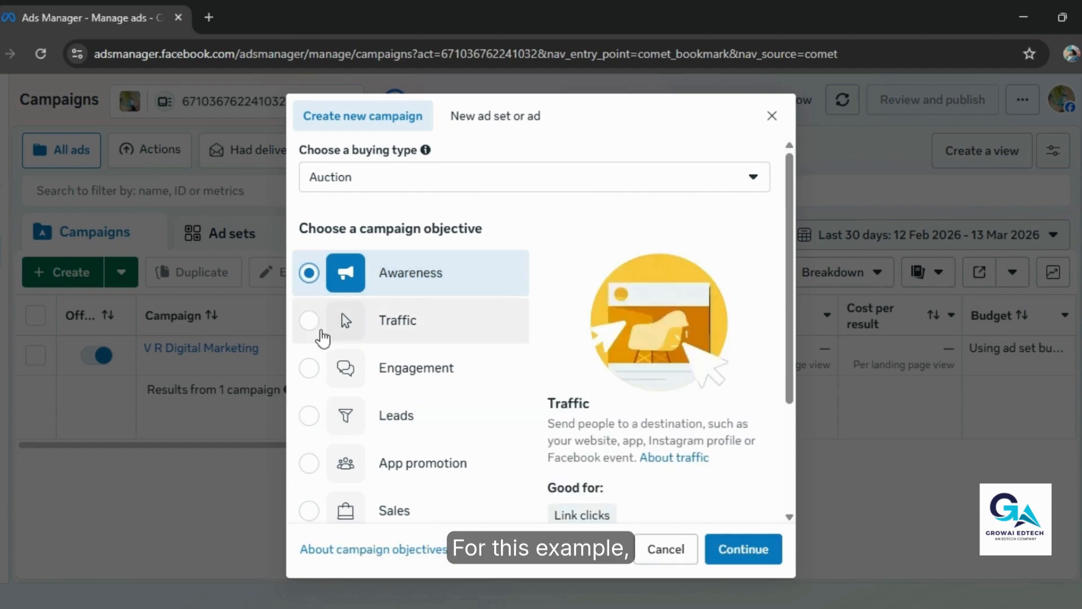
{"action": "left_click", "coordinate": [309, 320]}
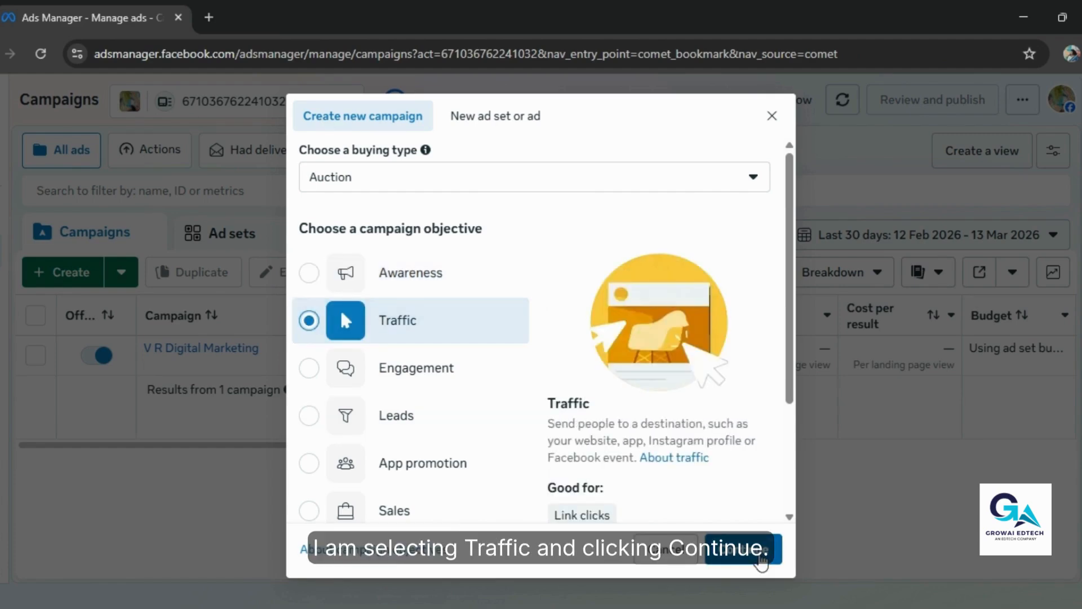
{"action": "scroll", "coordinate": [626, 449], "scroll_direction": "down", "scroll_amount": 3}
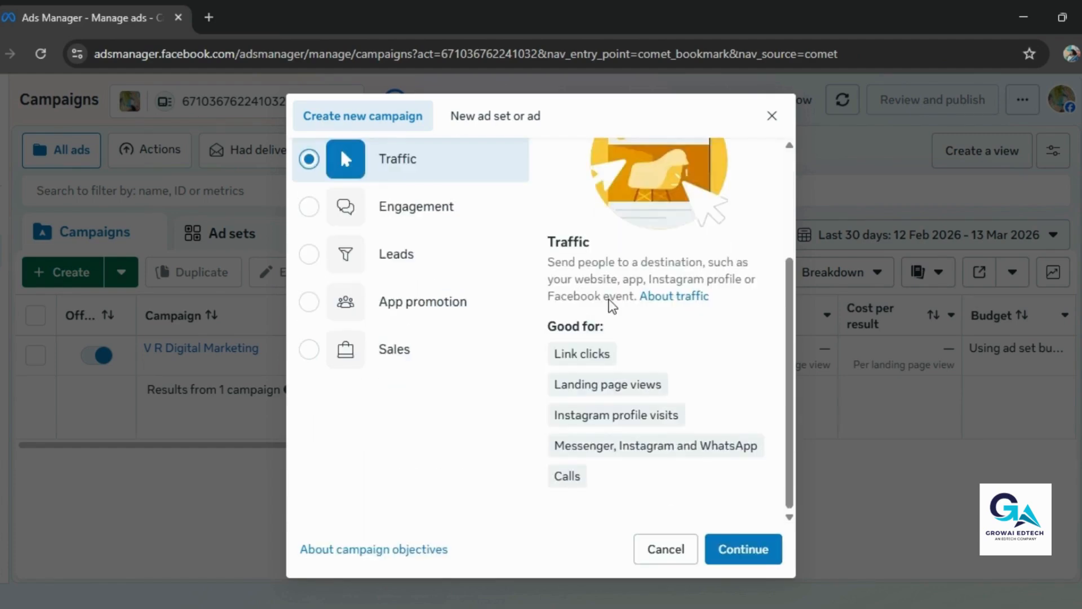
{"action": "left_click", "coordinate": [731, 550]}
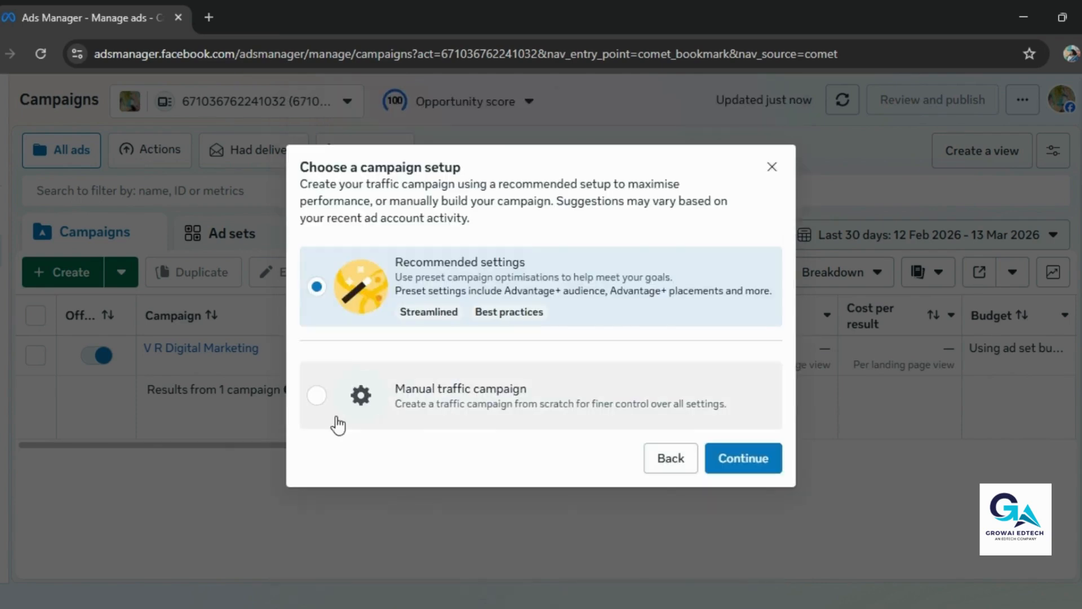
{"action": "left_click", "coordinate": [397, 428]}
{"action": "left_click", "coordinate": [766, 472]}
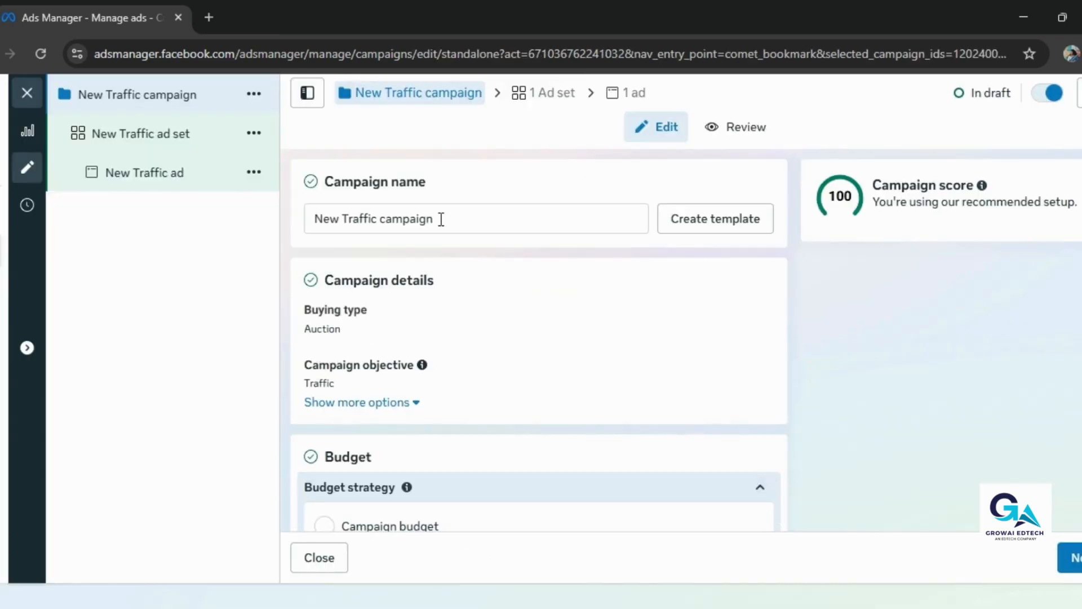
Rename the campaign as GROWAI Traffic
{"action": "left_click", "coordinate": [440, 218]}
{"action": "mouse_move", "coordinate": [440, 218]}
{"action": "left_mouse_down"}
{"action": "mouse_move", "coordinate": [310, 218]}
{"action": "mouse_move", "coordinate": [446, 216]}
{"action": "left_mouse_up"}
{"action": "key", "text": "BackSpace"}
{"action": "key", "text": "BackSpace"}
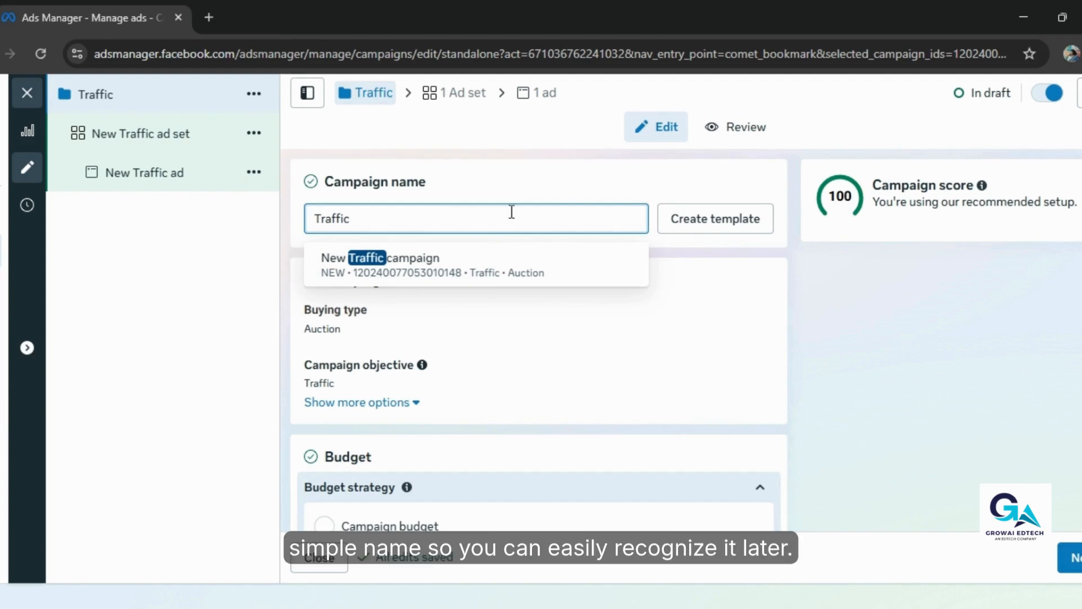
{"action": "key", "text": "Home"}
{"action": "type", "text": "GROWAI"}
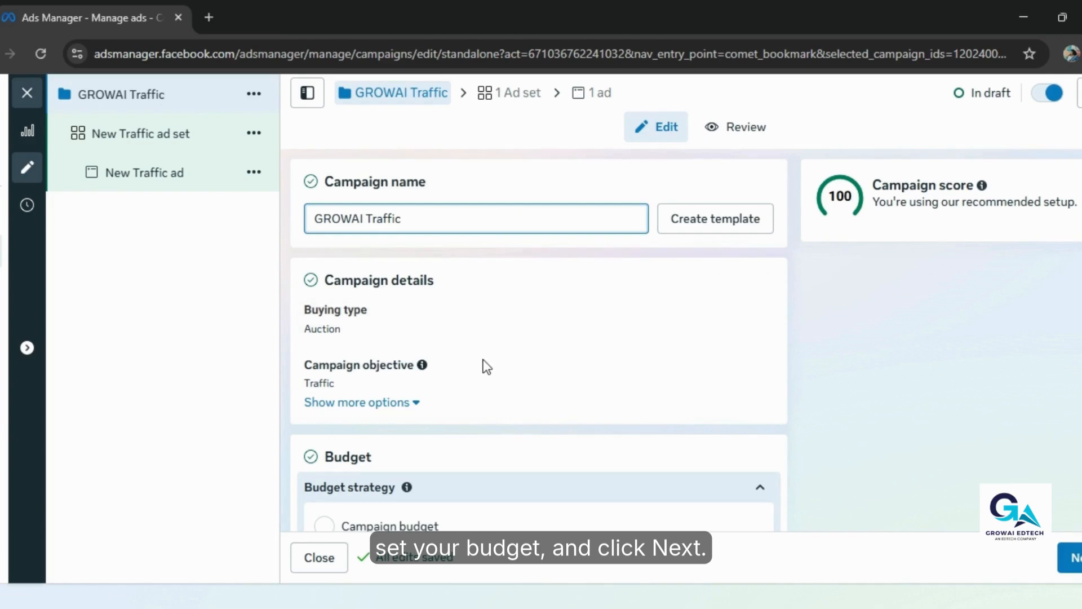
Check the additional campaign details options and set the budget strategy to Campaign budget
{"action": "left_click", "coordinate": [416, 404]}
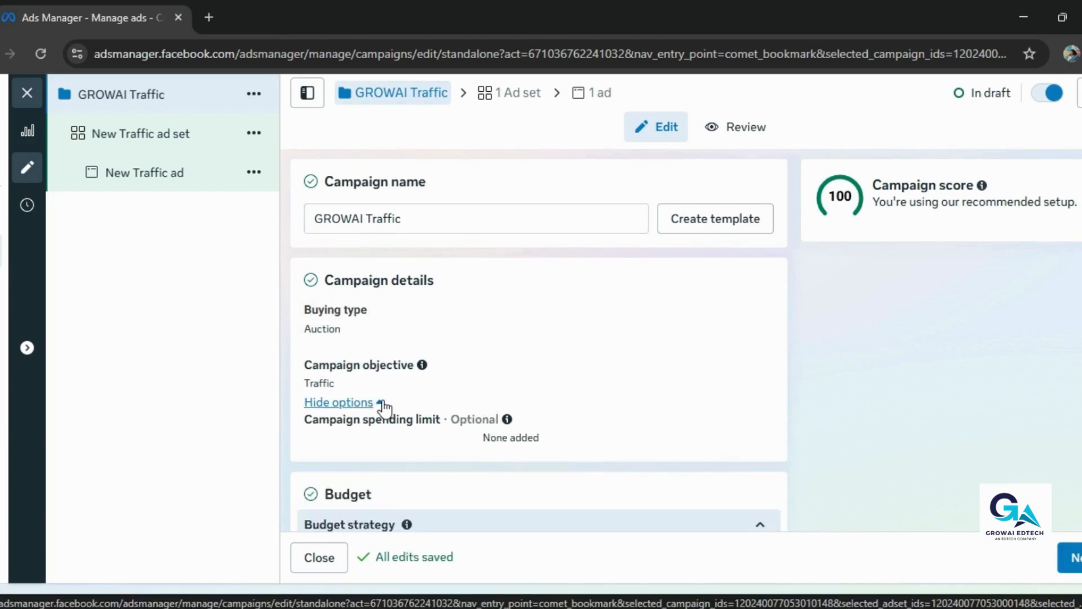
{"action": "left_click", "coordinate": [367, 403]}
{"action": "scroll", "coordinate": [564, 394], "scroll_direction": "down", "scroll_amount": 2}
{"action": "scroll", "coordinate": [524, 383], "scroll_direction": "down", "scroll_amount": 2}
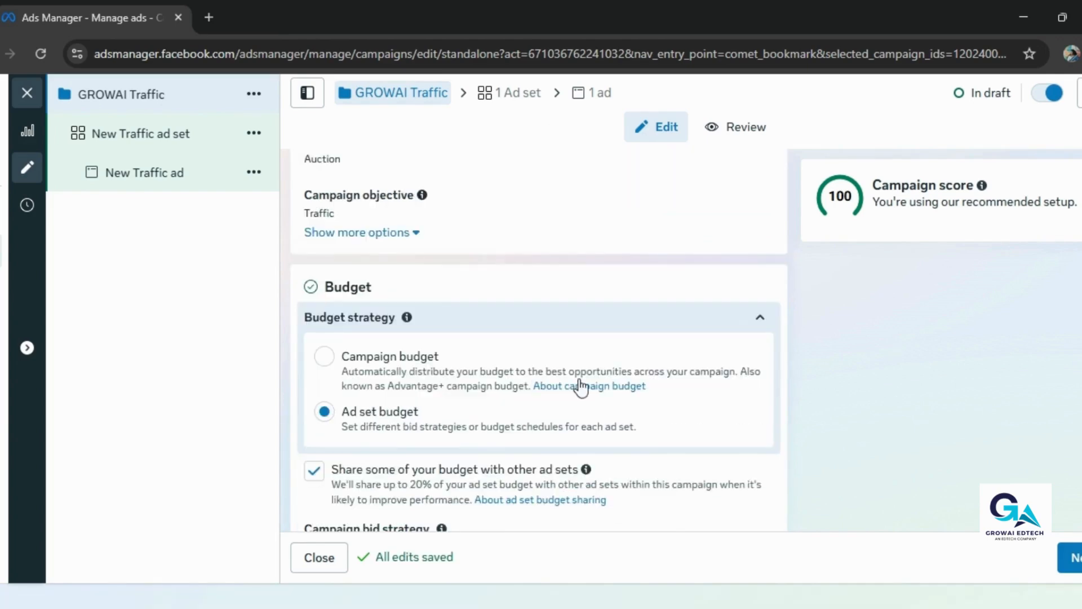
{"action": "scroll", "coordinate": [591, 385], "scroll_direction": "down", "scroll_amount": 2}
{"action": "scroll", "coordinate": [519, 442], "scroll_direction": "down", "scroll_amount": 2}
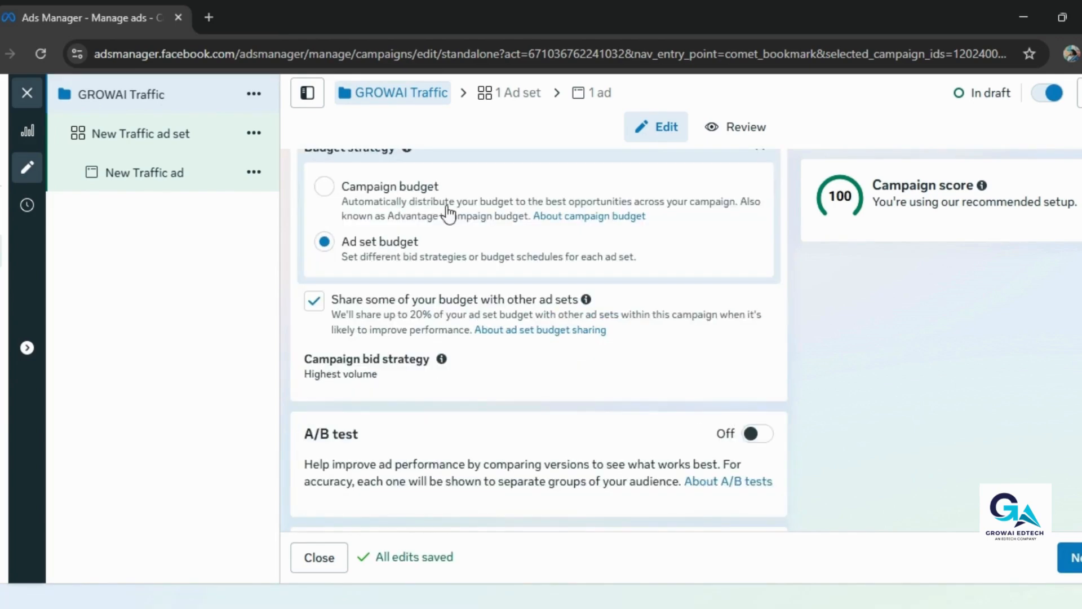
{"action": "scroll", "coordinate": [485, 282], "scroll_direction": "up", "scroll_amount": 2}
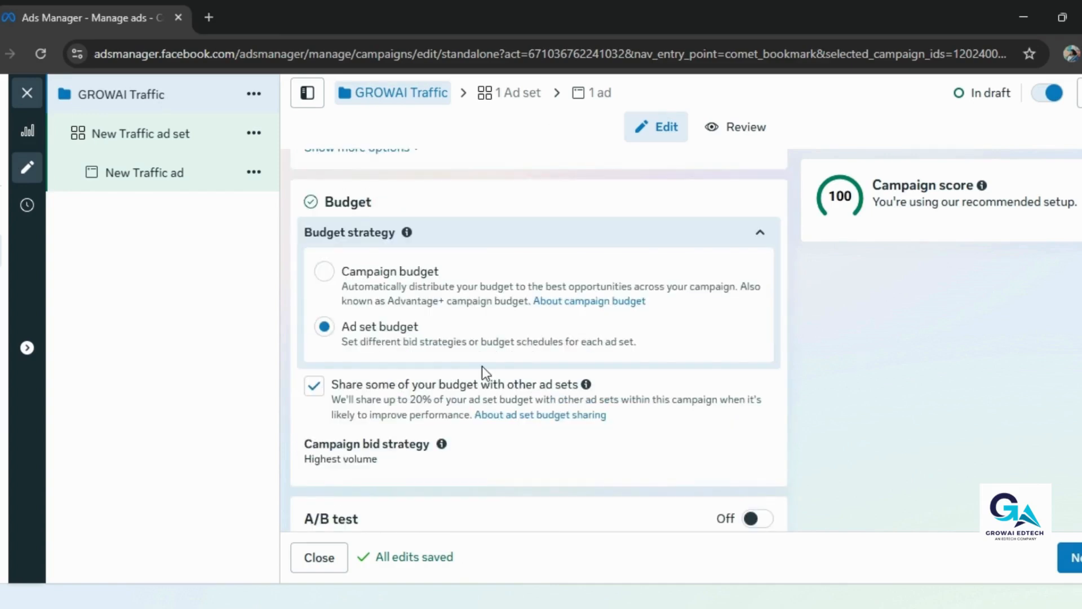
{"action": "left_click", "coordinate": [324, 271]}
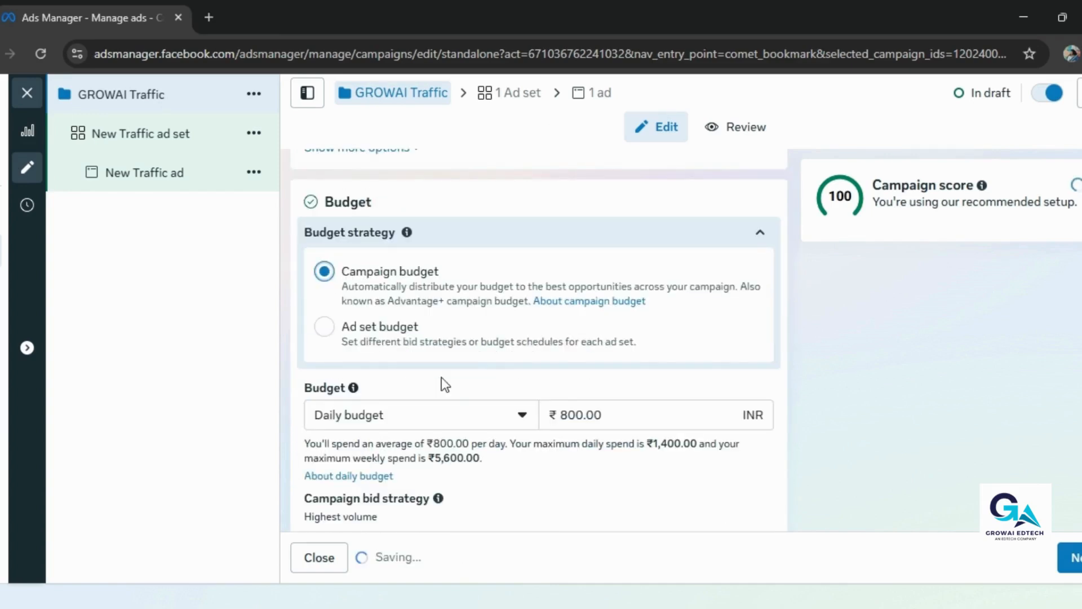
Set the campaign's daily budget to ₹500
{"action": "left_click", "coordinate": [522, 416]}
{"action": "left_click", "coordinate": [582, 415]}
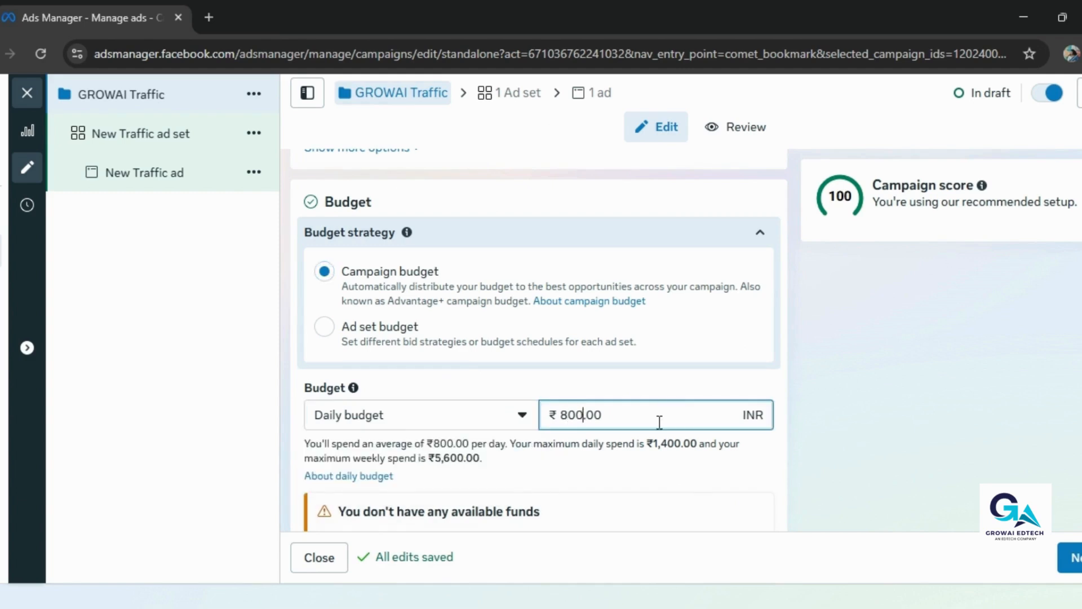
{"action": "key", "text": "BackSpace"}
{"action": "key", "text": "BackSpace"}
{"action": "key", "text": "BackSpace"}
{"action": "type", "text": "500"}
{"action": "left_click", "coordinate": [683, 464]}
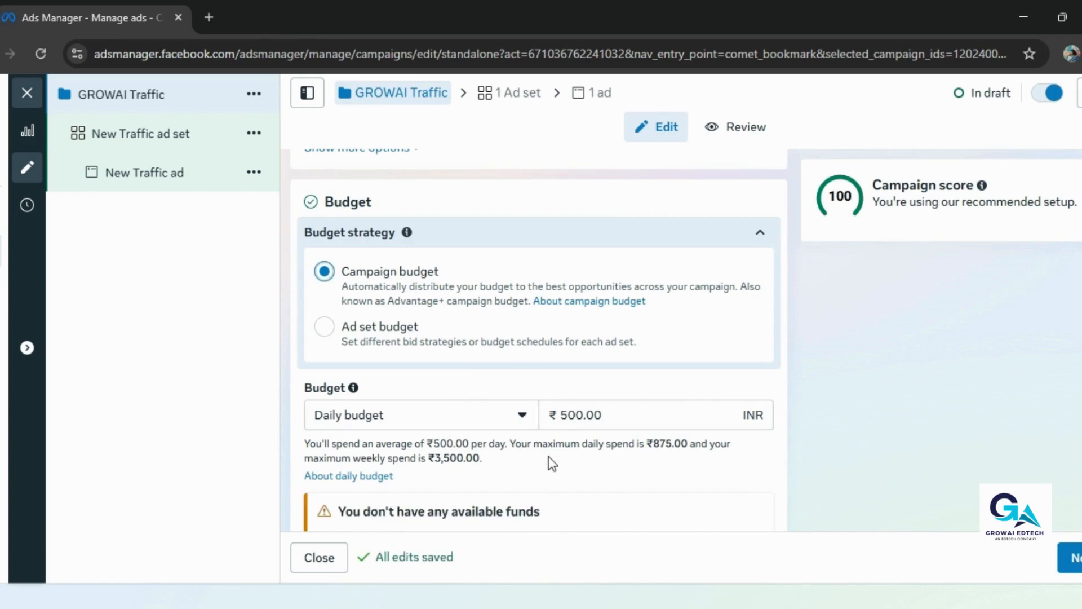
Look over the remaining campaign settings and continue to the ad set level
{"action": "scroll", "coordinate": [549, 457], "scroll_direction": "down", "scroll_amount": 3}
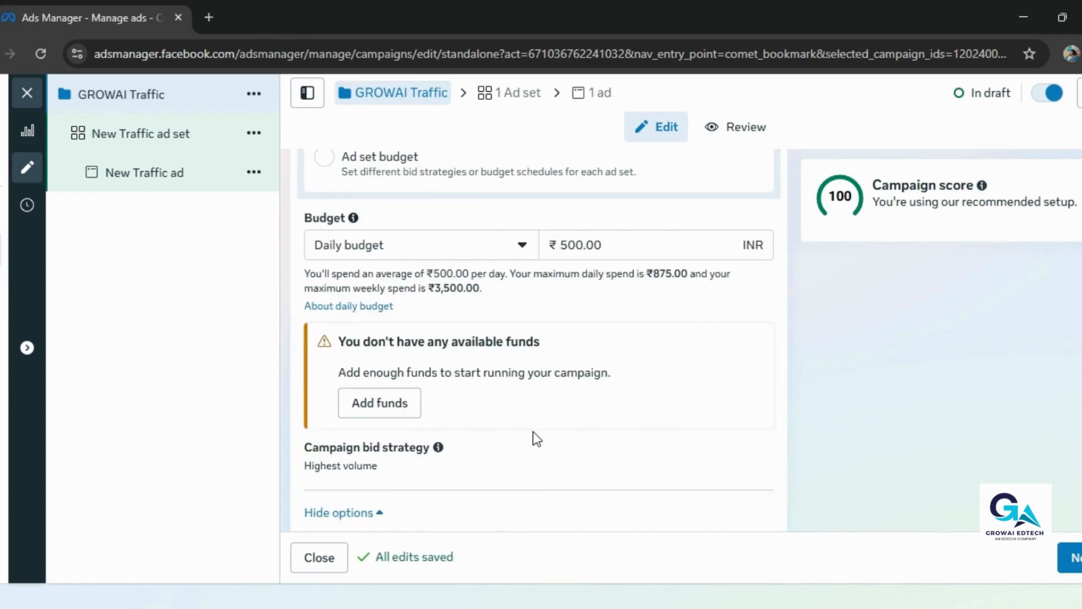
{"action": "scroll", "coordinate": [495, 437], "scroll_direction": "down", "scroll_amount": 6}
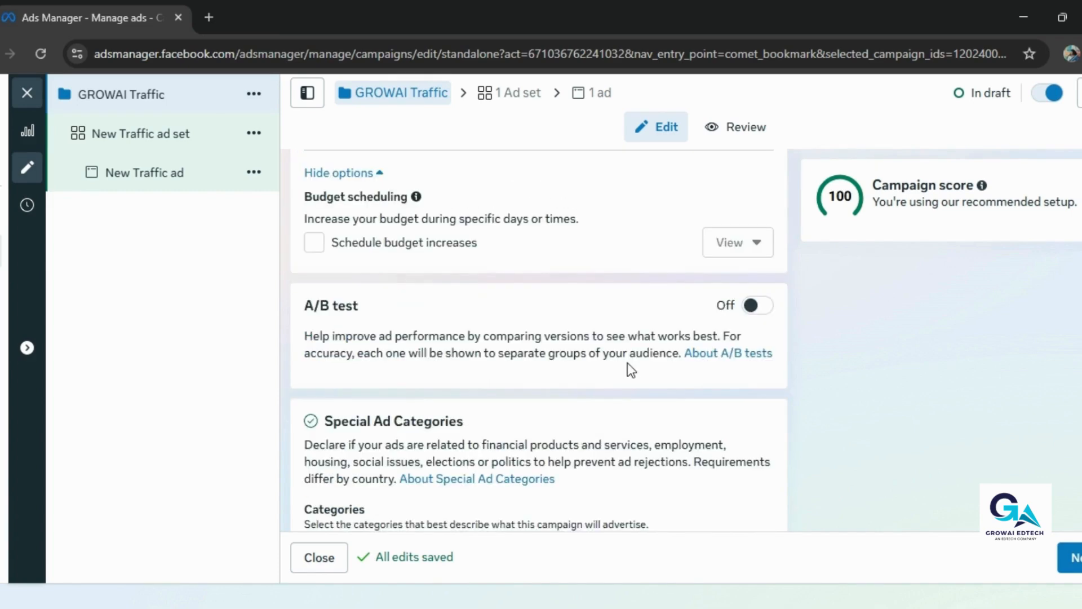
{"action": "scroll", "coordinate": [631, 370], "scroll_direction": "down", "scroll_amount": 1}
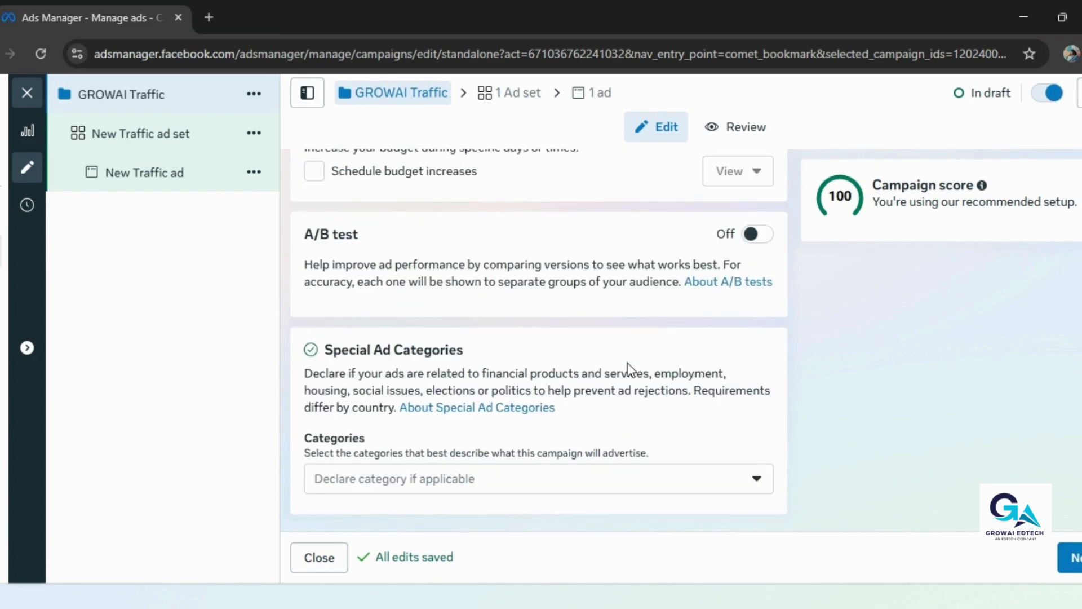
{"action": "left_click", "coordinate": [1061, 548]}
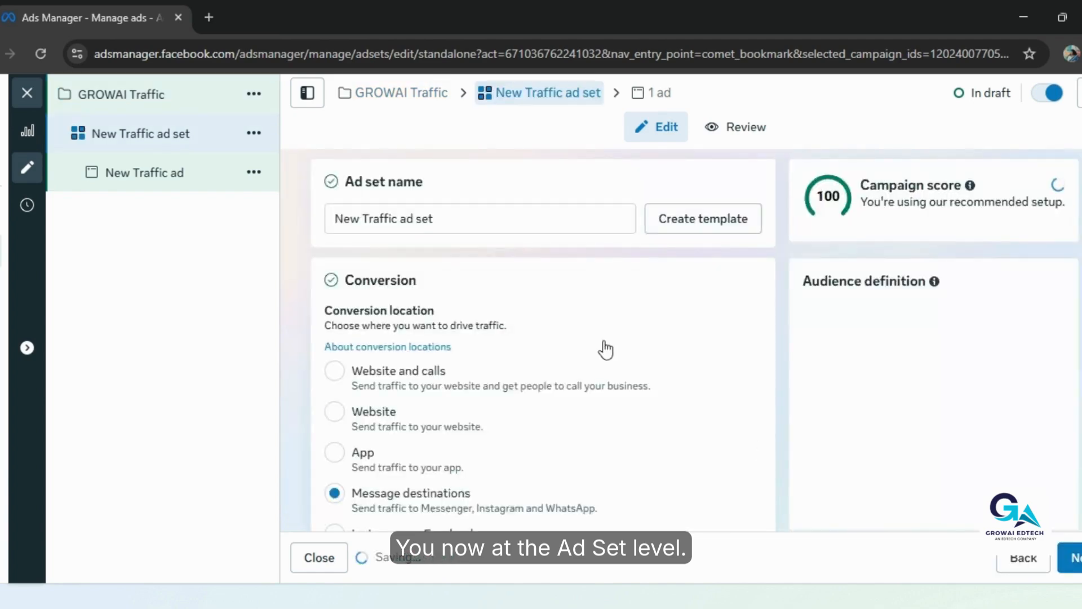
Set the ad set's conversion location to Website and calls
{"action": "scroll", "coordinate": [574, 379], "scroll_direction": "down", "scroll_amount": 1}
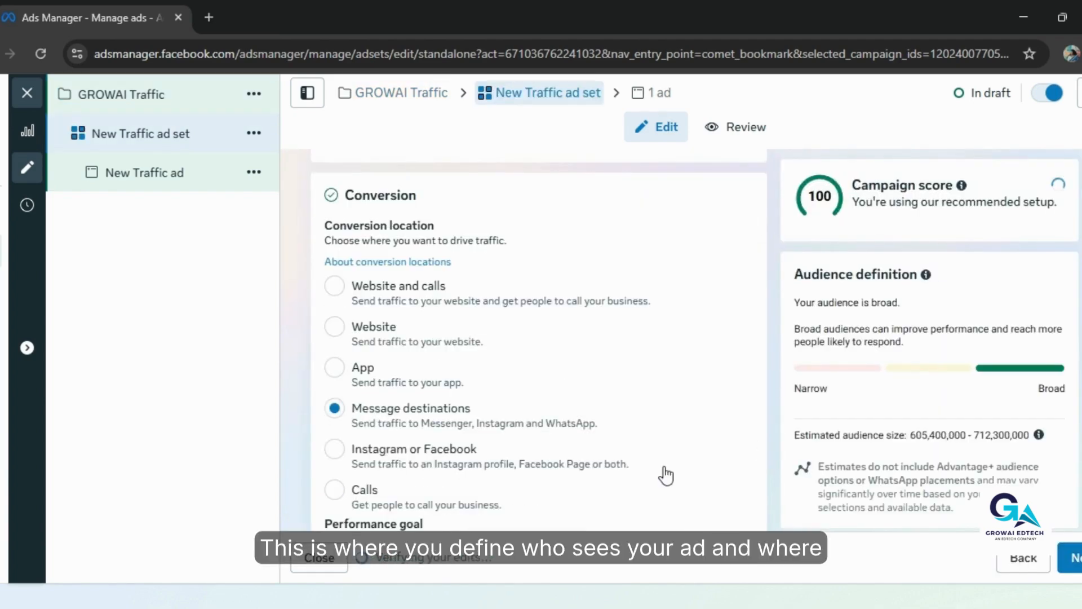
{"action": "left_click", "coordinate": [334, 285]}
{"action": "left_click", "coordinate": [335, 328]}
{"action": "left_click", "coordinate": [334, 285]}
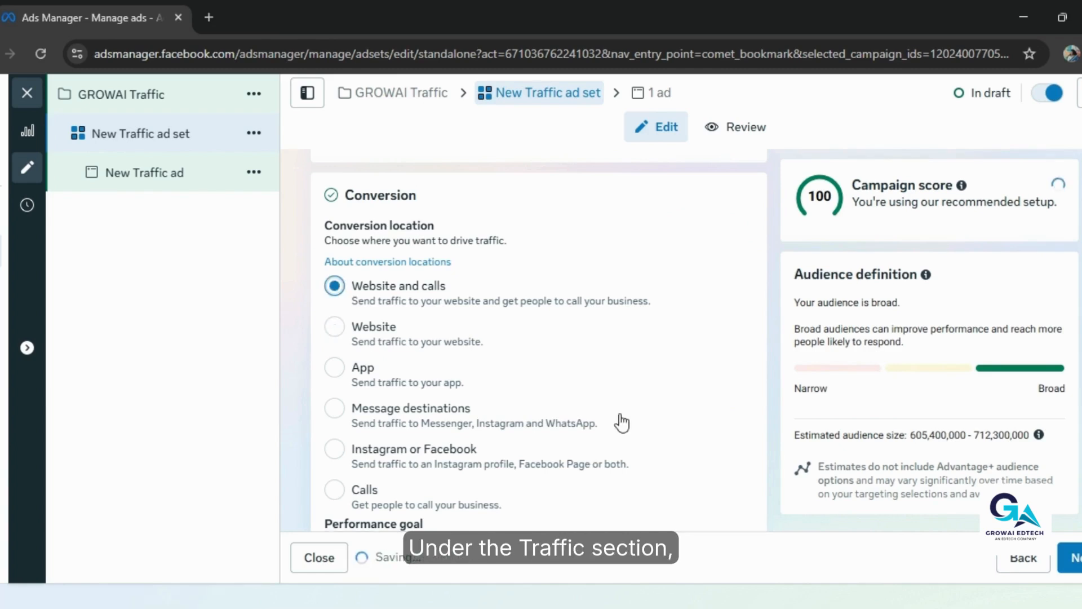
{"action": "scroll", "coordinate": [564, 430], "scroll_direction": "down", "scroll_amount": 1}
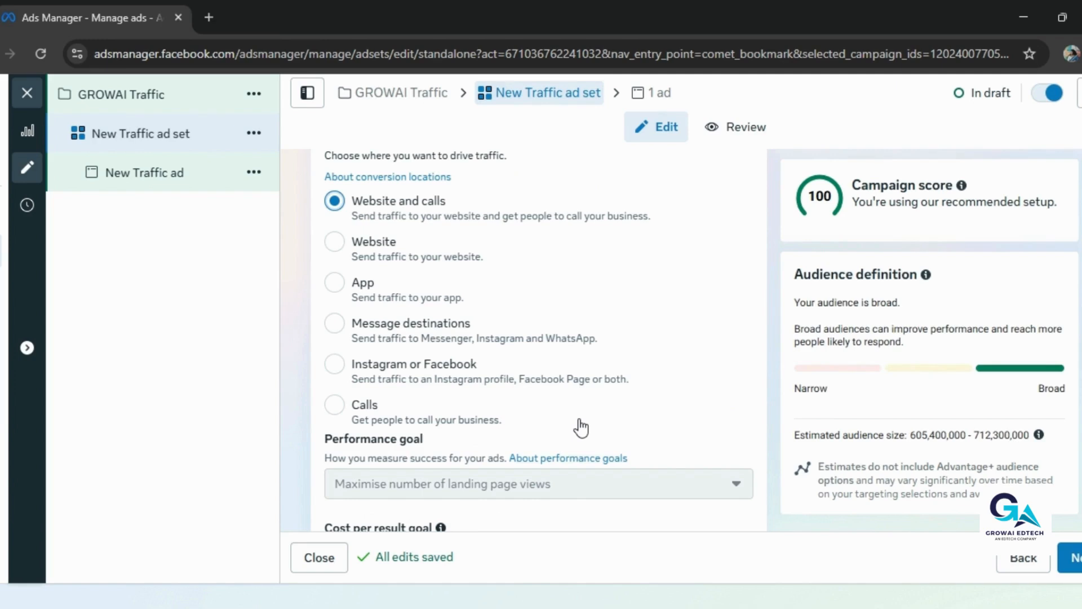
{"action": "scroll", "coordinate": [594, 405], "scroll_direction": "up", "scroll_amount": 1}
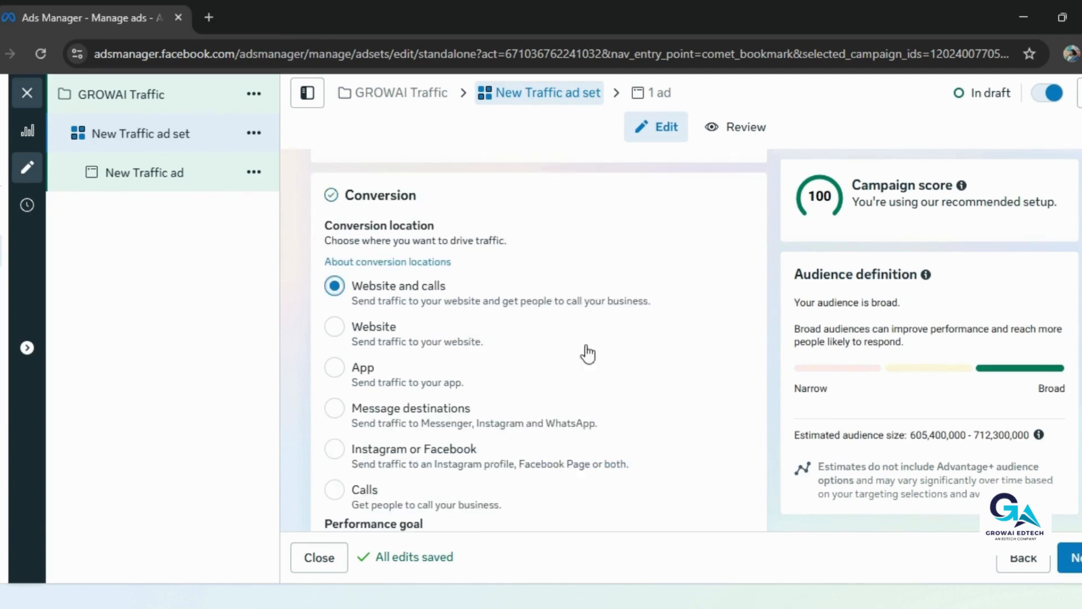
Rename the ad set as Traffic Data Analyst
{"action": "scroll", "coordinate": [588, 354], "scroll_direction": "up", "scroll_amount": 1}
{"action": "left_click_drag", "start_coordinate": [497, 209], "coordinate": [316, 211]}
{"action": "key", "text": "BackSpace"}
{"action": "key", "text": "BackSpace"}
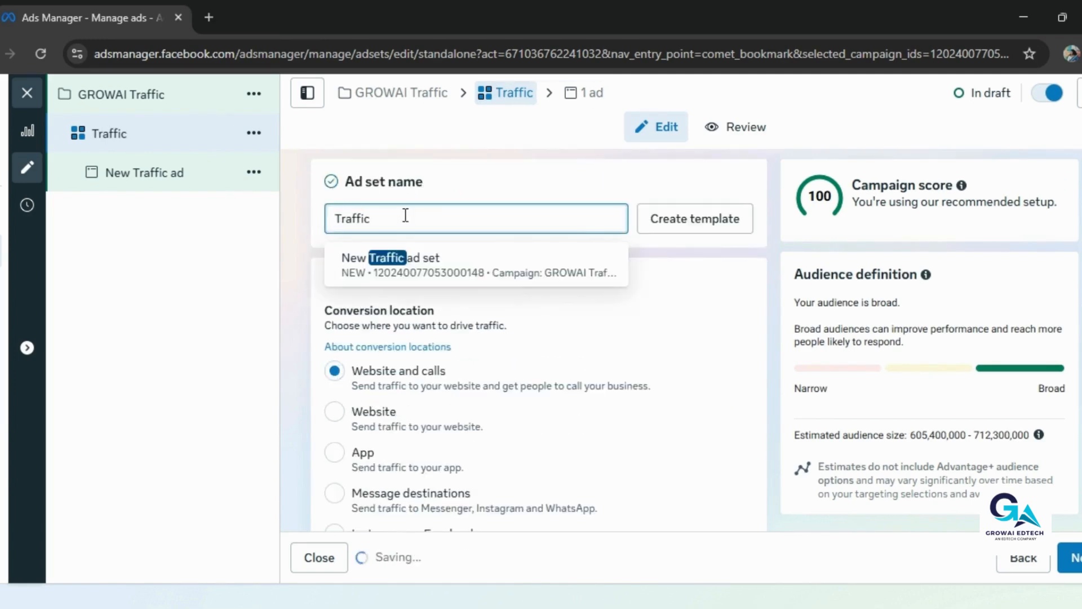
{"action": "type", "text": "Data Analyst"}
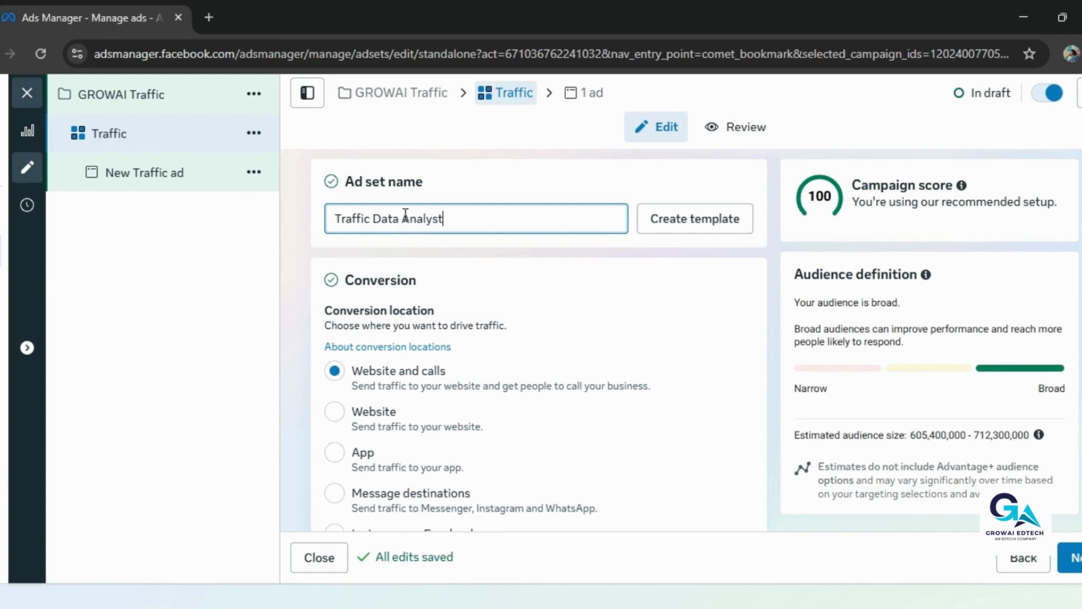
Set the ad set's included location to Coimbatore, Tamil Nadu, by searching the locations for Tamil
{"action": "scroll", "coordinate": [430, 415], "scroll_direction": "down", "scroll_amount": 3}
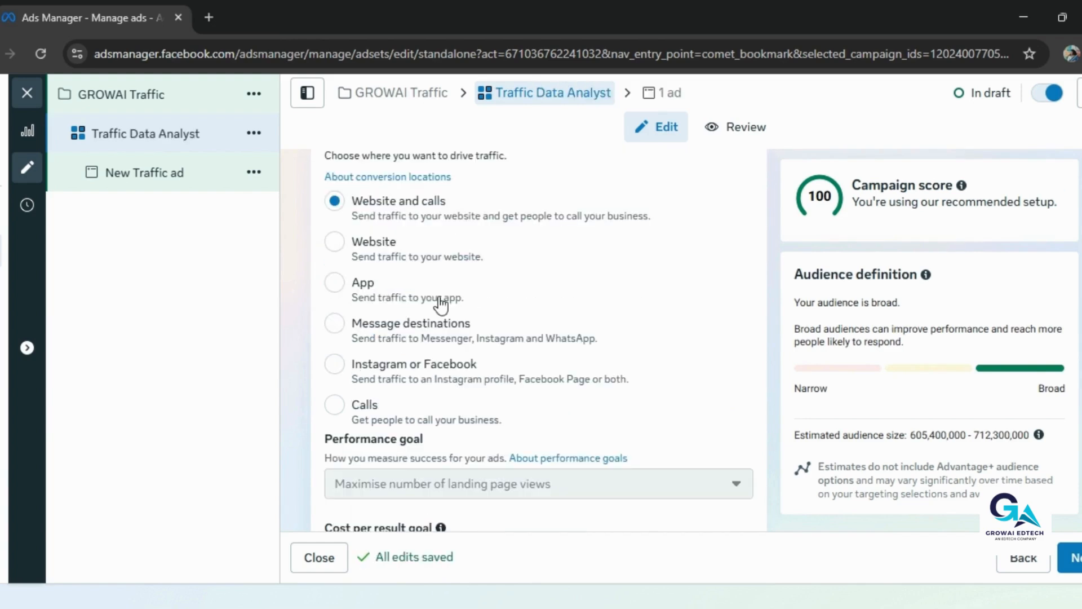
{"action": "scroll", "coordinate": [598, 365], "scroll_direction": "down", "scroll_amount": 3}
{"action": "scroll", "coordinate": [596, 367], "scroll_direction": "down", "scroll_amount": 8}
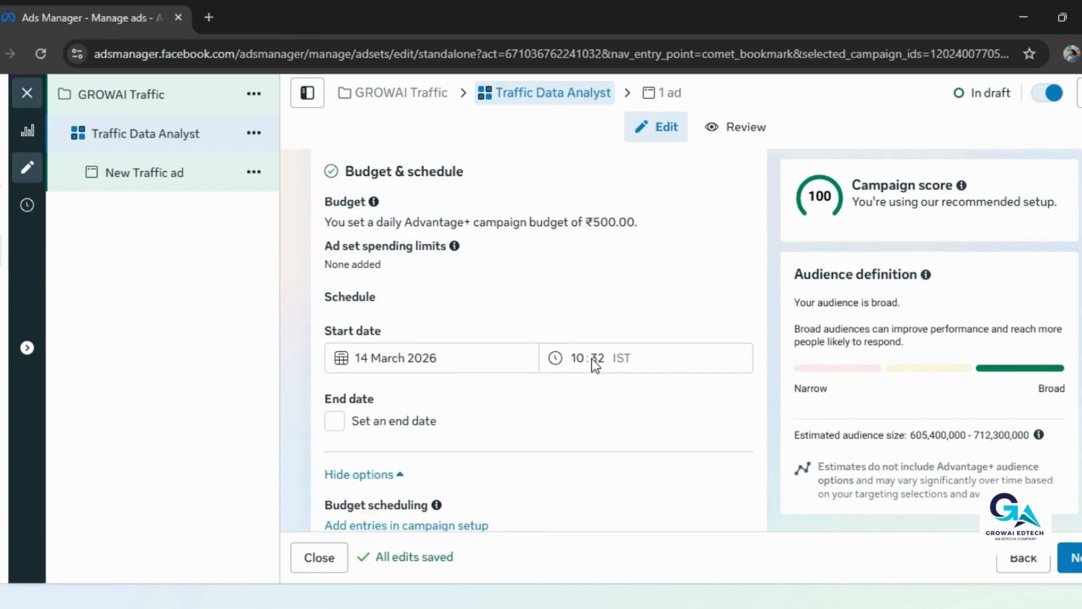
{"action": "scroll", "coordinate": [595, 365], "scroll_direction": "down", "scroll_amount": 1}
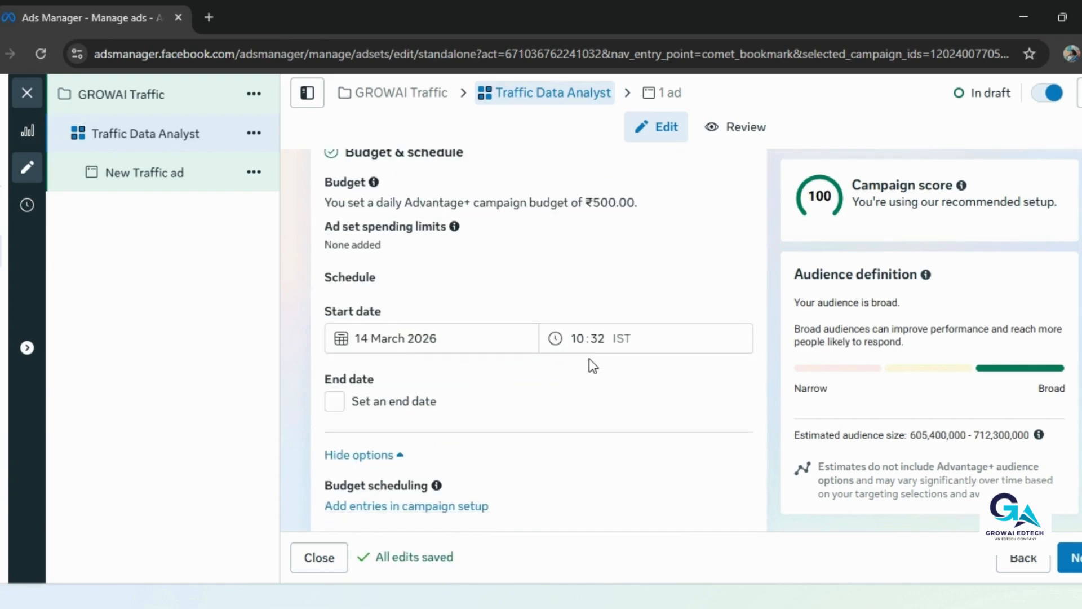
{"action": "scroll", "coordinate": [590, 358], "scroll_direction": "up", "scroll_amount": 1}
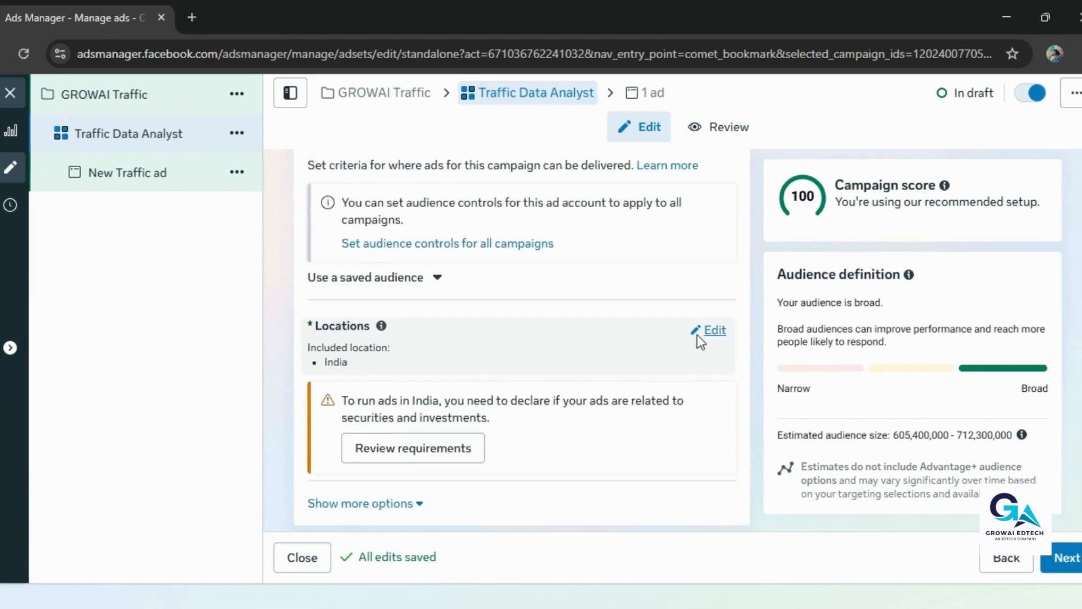
{"action": "left_click", "coordinate": [697, 335]}
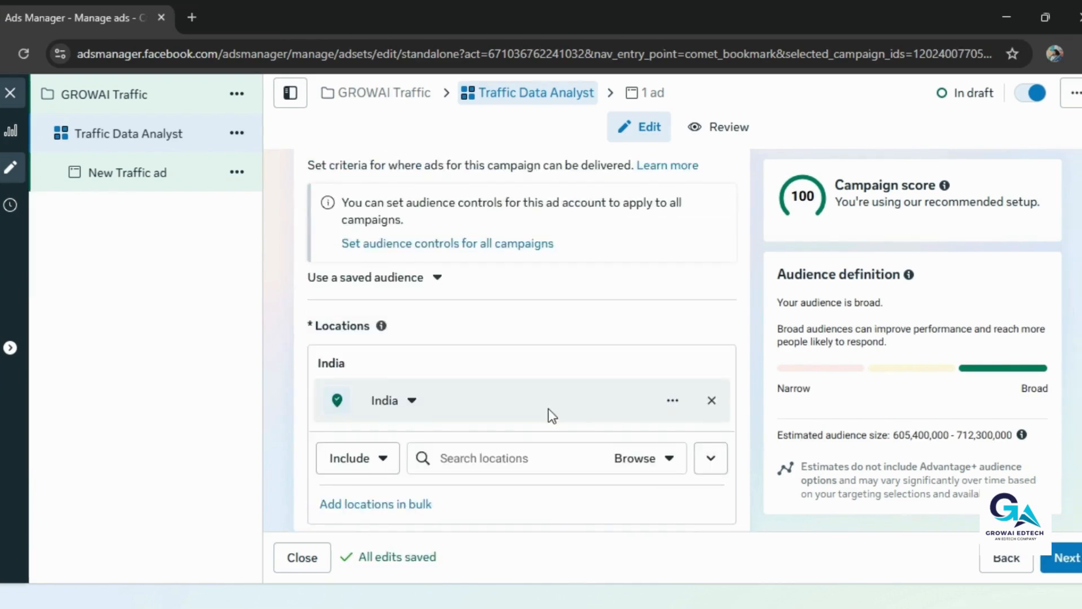
{"action": "left_click", "coordinate": [474, 455]}
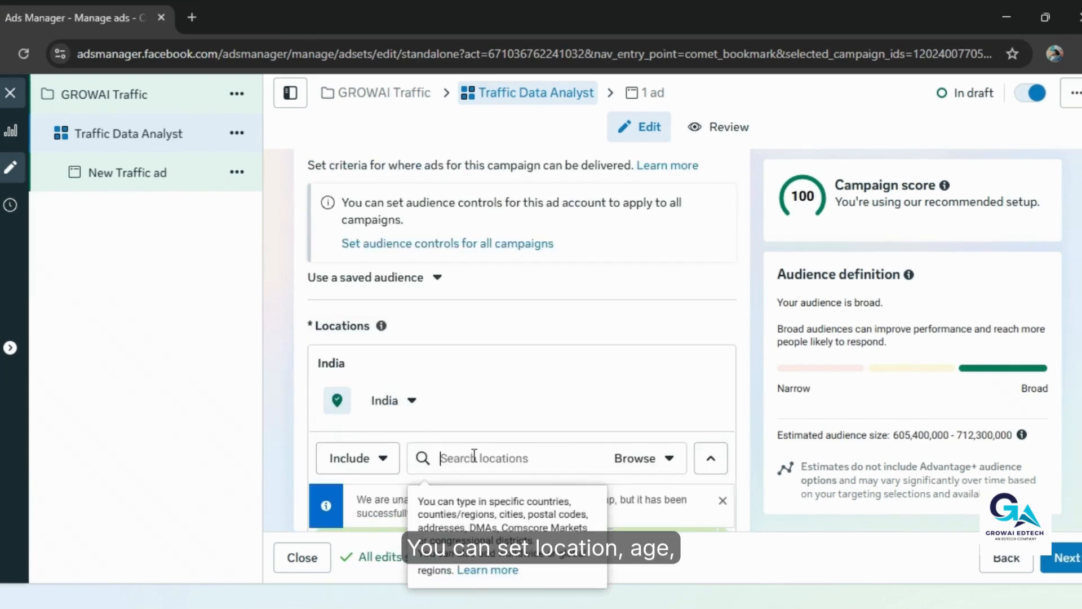
{"action": "type", "text": "Tamil"}
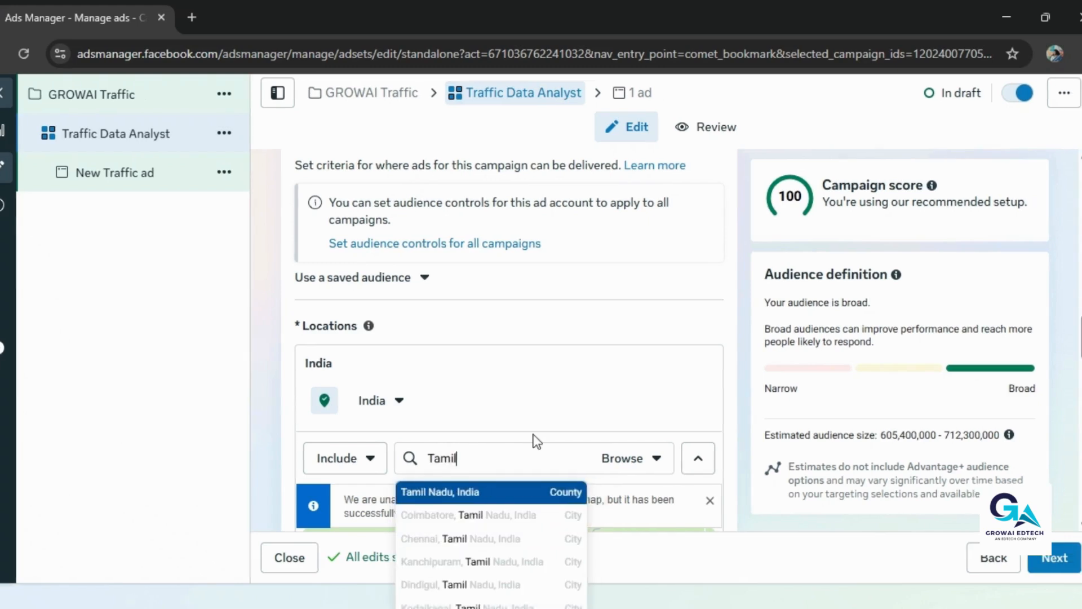
{"action": "scroll", "coordinate": [539, 427], "scroll_direction": "down", "scroll_amount": 1}
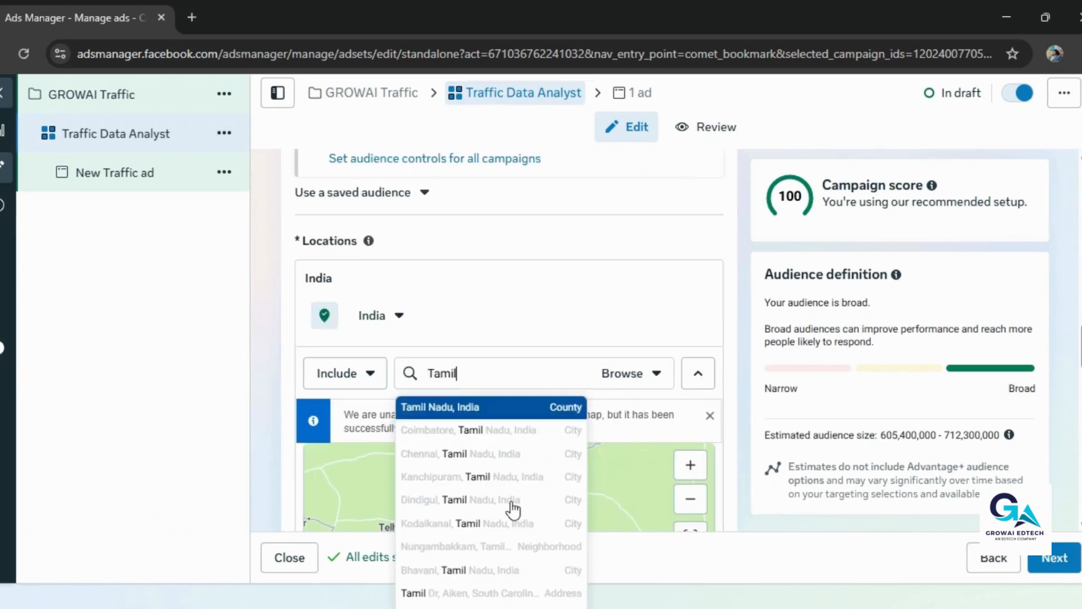
{"action": "left_click", "coordinate": [507, 435]}
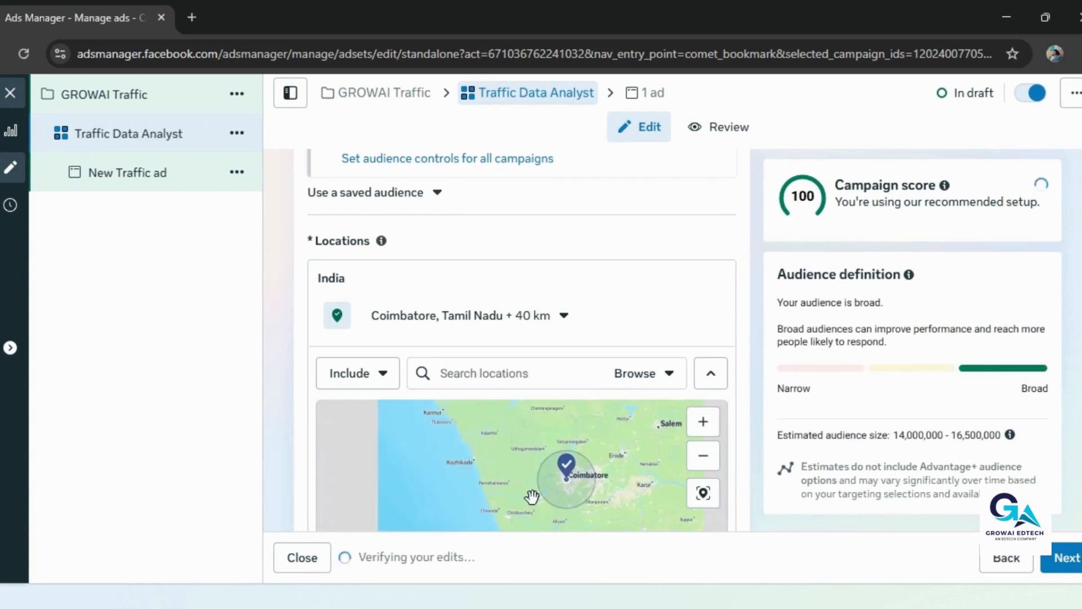
Browse the detailed targeting options, examining the Education categories under Demographics
{"action": "scroll", "coordinate": [755, 465], "scroll_direction": "down", "scroll_amount": 2}
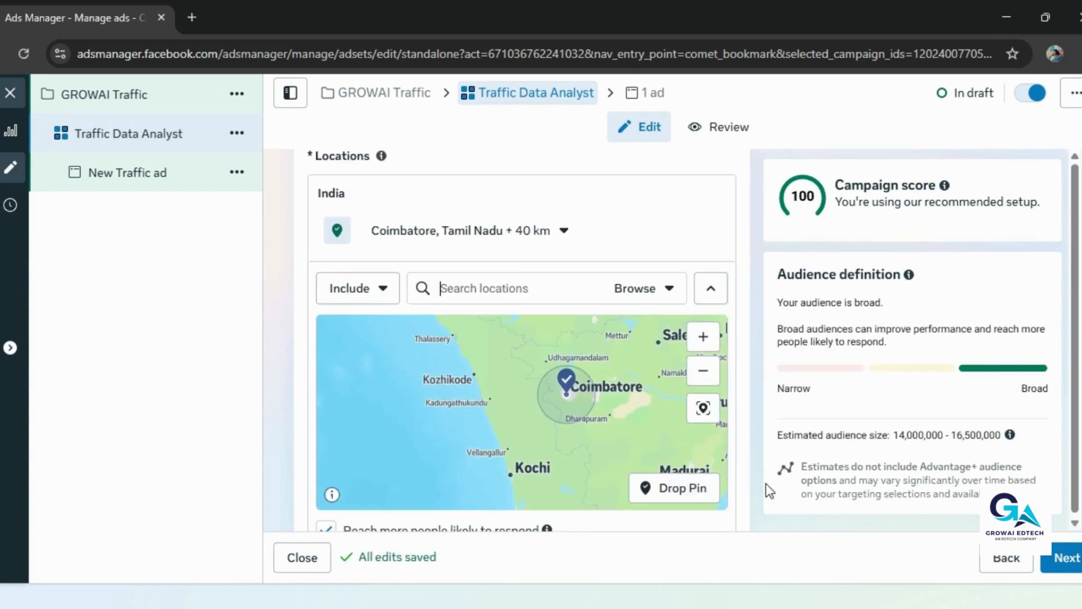
{"action": "scroll", "coordinate": [750, 496], "scroll_direction": "down", "scroll_amount": 1}
{"action": "scroll", "coordinate": [749, 492], "scroll_direction": "down", "scroll_amount": 1}
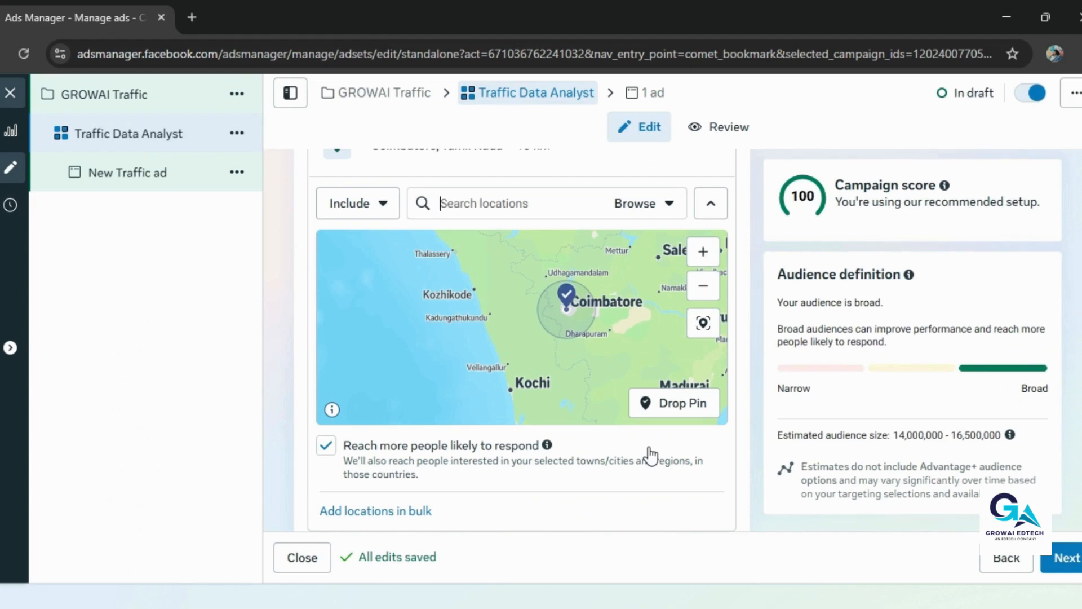
{"action": "scroll", "coordinate": [743, 470], "scroll_direction": "down", "scroll_amount": 2}
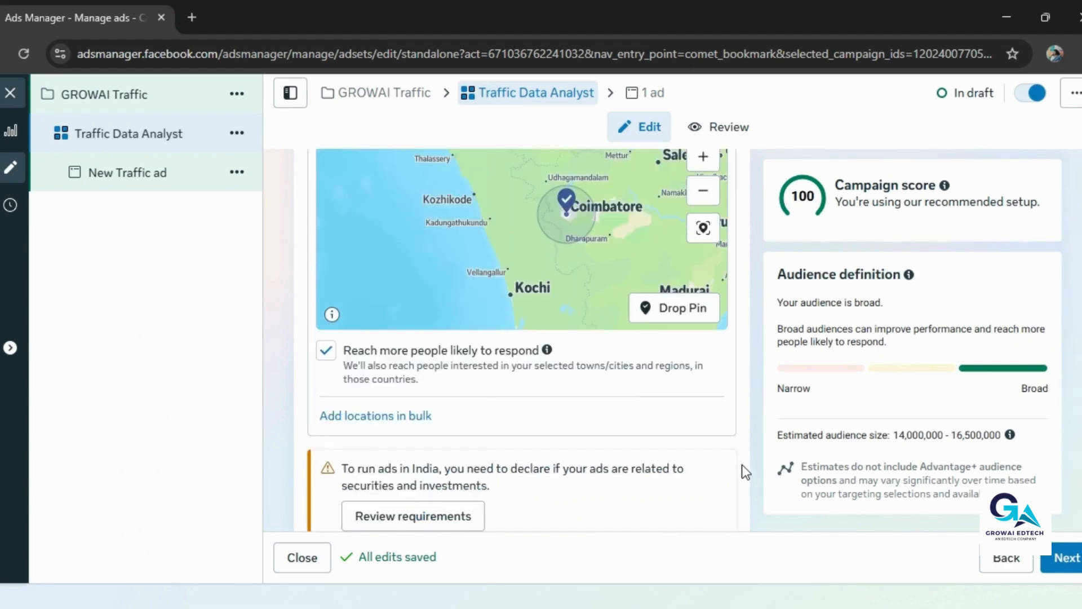
{"action": "scroll", "coordinate": [742, 465], "scroll_direction": "down", "scroll_amount": 10}
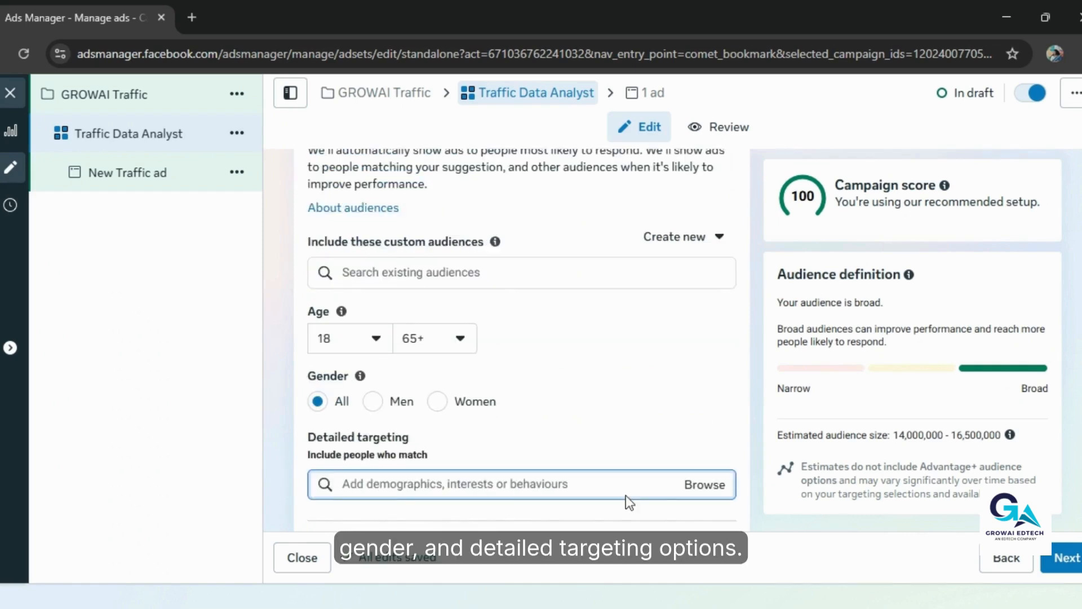
{"action": "scroll", "coordinate": [625, 494], "scroll_direction": "down", "scroll_amount": 5}
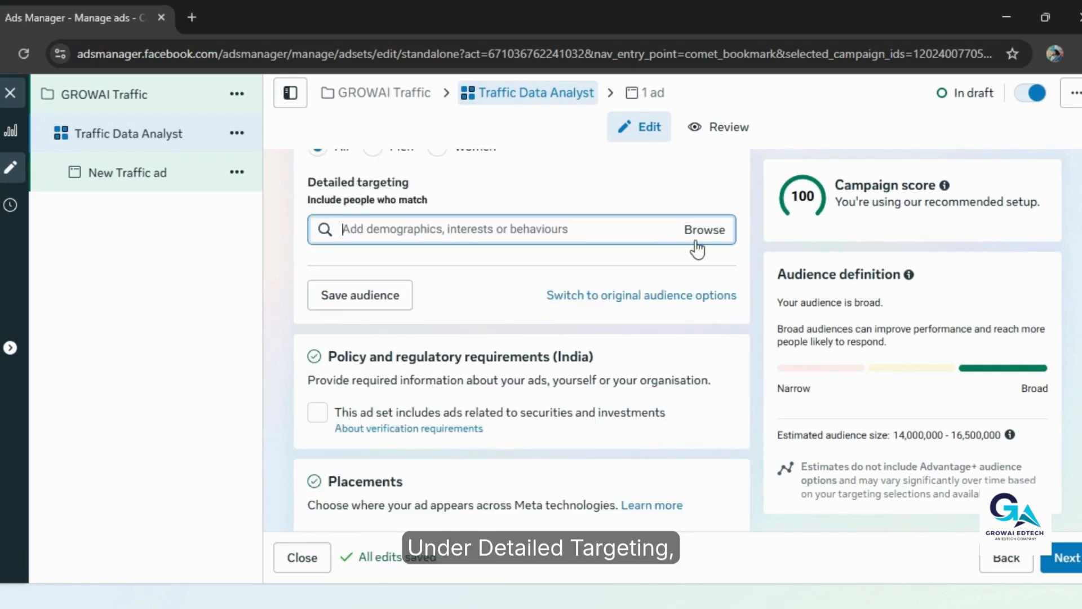
{"action": "left_click", "coordinate": [697, 243]}
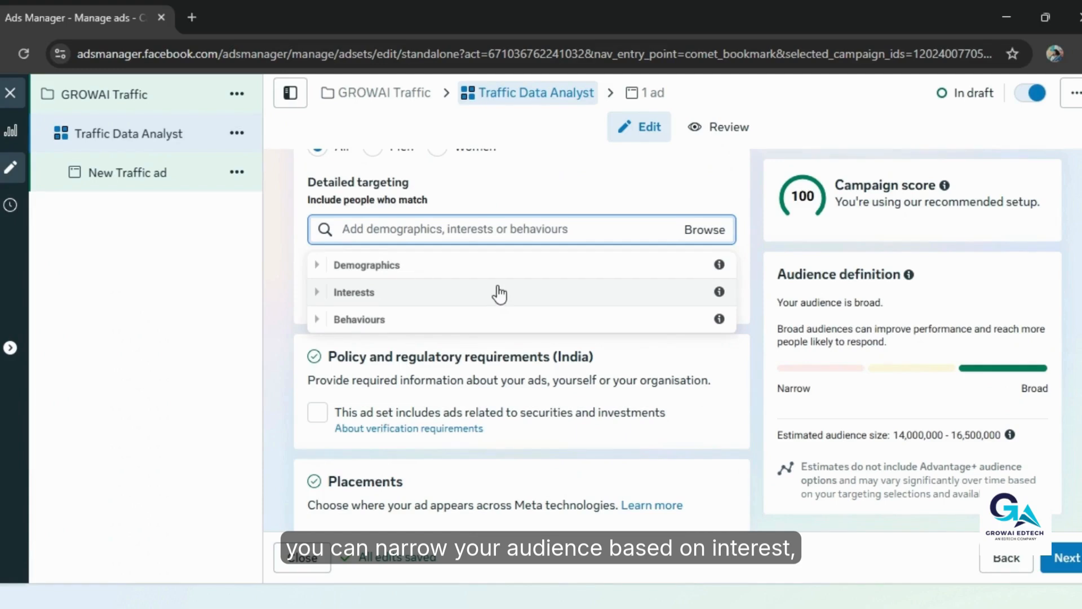
{"action": "left_click", "coordinate": [524, 265]}
{"action": "left_click", "coordinate": [438, 290]}
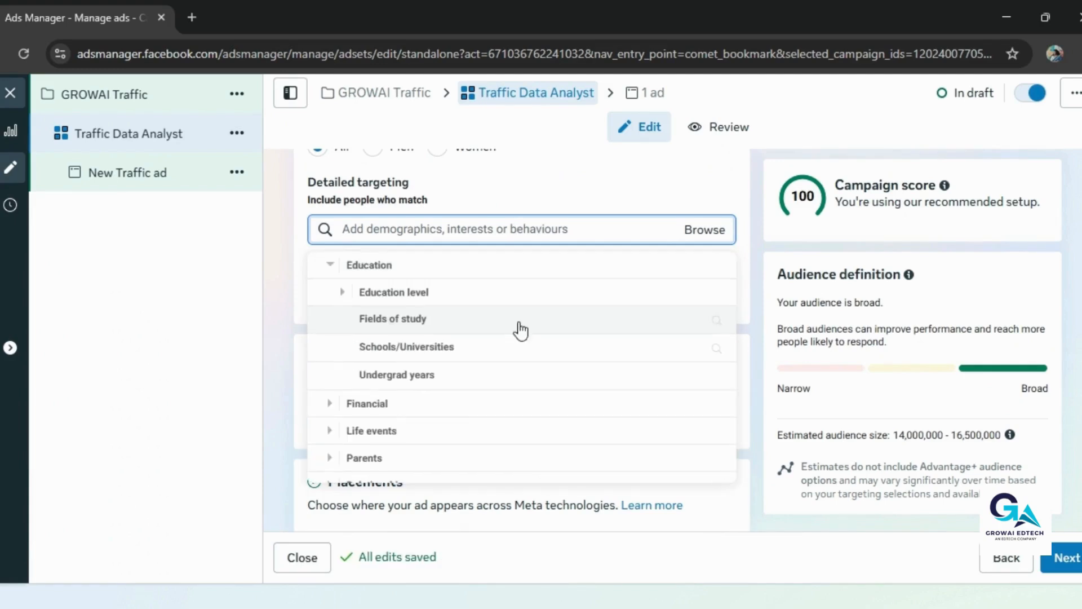
{"action": "left_click", "coordinate": [607, 194]}
Show the additional placement options, review the brand safety and exclusion settings, and continue to the ad level
{"action": "scroll", "coordinate": [549, 403], "scroll_direction": "down", "scroll_amount": 4}
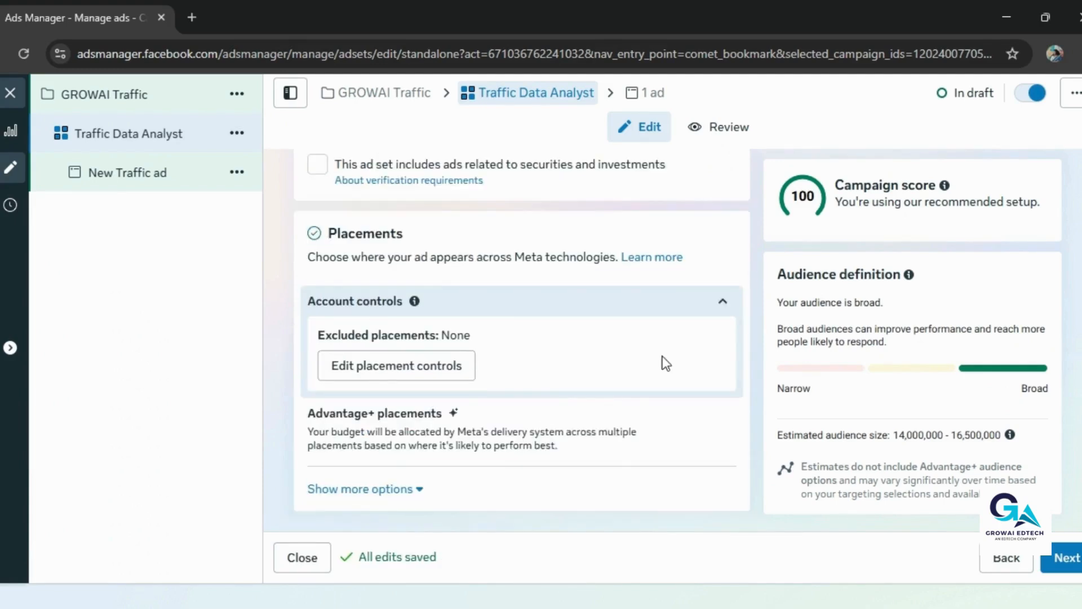
{"action": "left_click", "coordinate": [420, 490]}
{"action": "scroll", "coordinate": [544, 460], "scroll_direction": "down", "scroll_amount": 6}
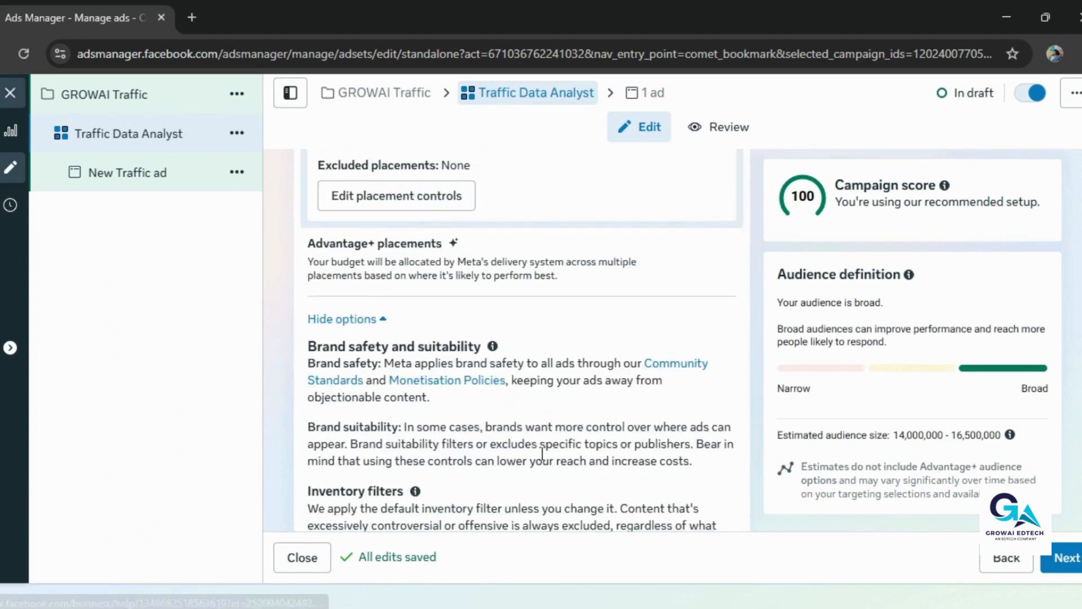
{"action": "scroll", "coordinate": [547, 454], "scroll_direction": "up", "scroll_amount": 8}
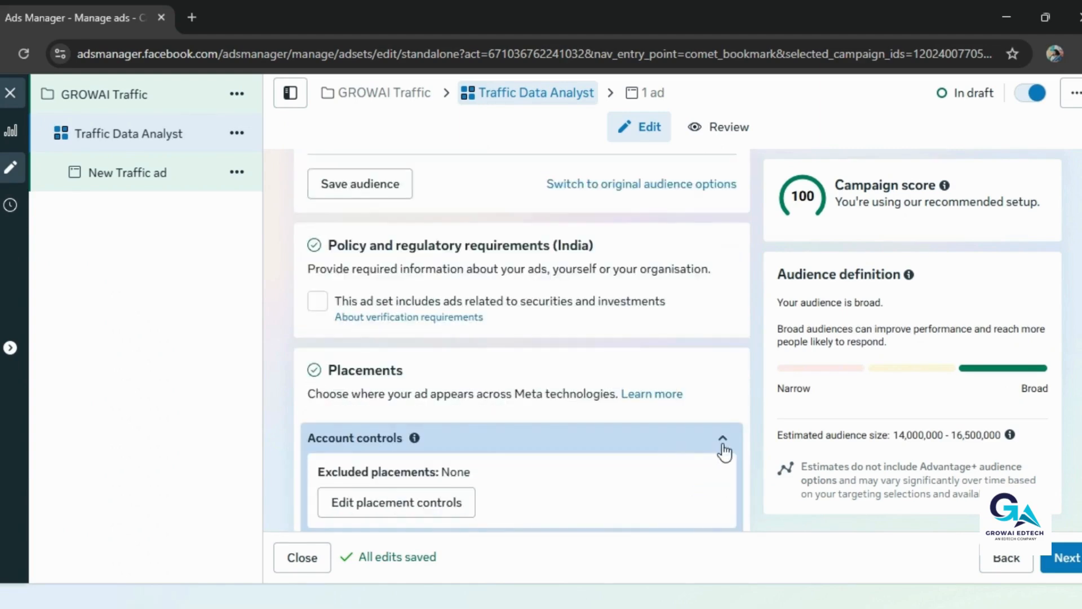
{"action": "scroll", "coordinate": [723, 451], "scroll_direction": "down", "scroll_amount": 3}
{"action": "scroll", "coordinate": [722, 443], "scroll_direction": "down", "scroll_amount": 6}
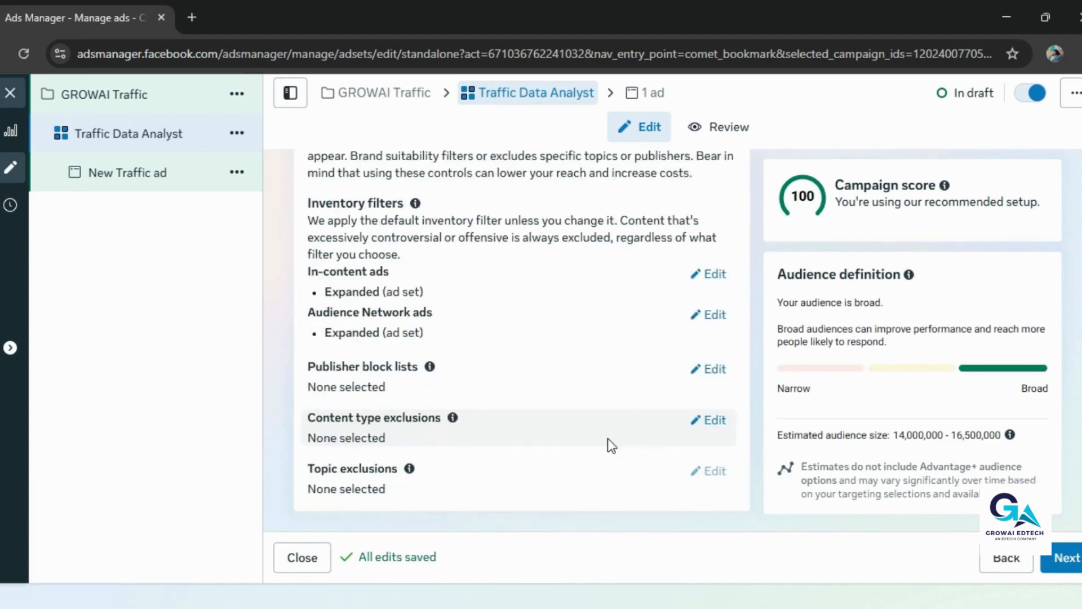
{"action": "left_click", "coordinate": [1067, 557]}
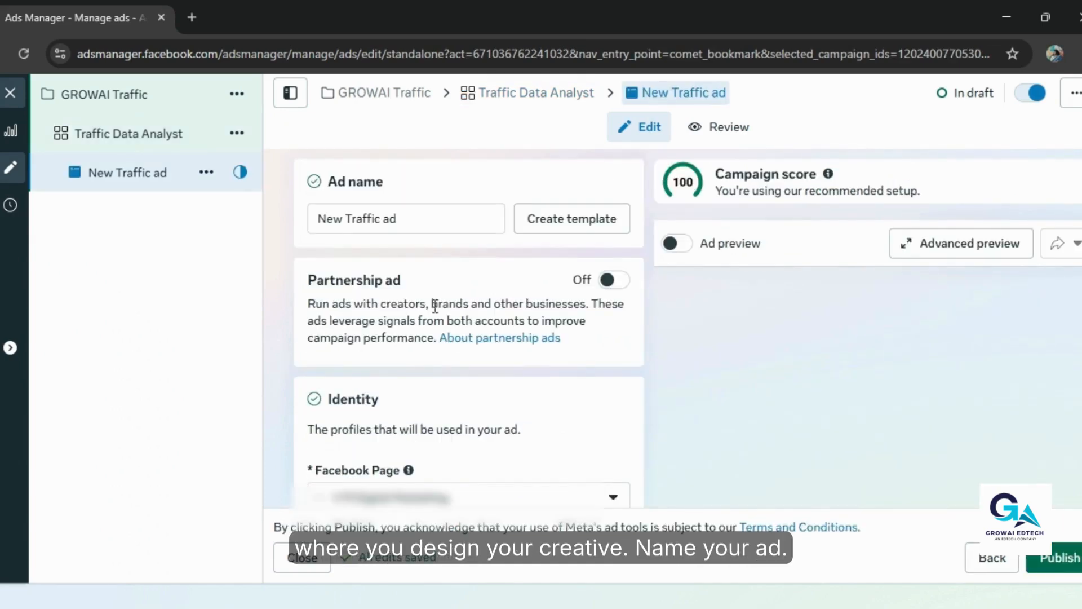
Rename the ad as Data Analyst Course Ad
{"action": "left_click_drag", "start_coordinate": [415, 218], "coordinate": [324, 220]}
{"action": "key", "text": "BackSpace"}
{"action": "type", "text": "Data An"}
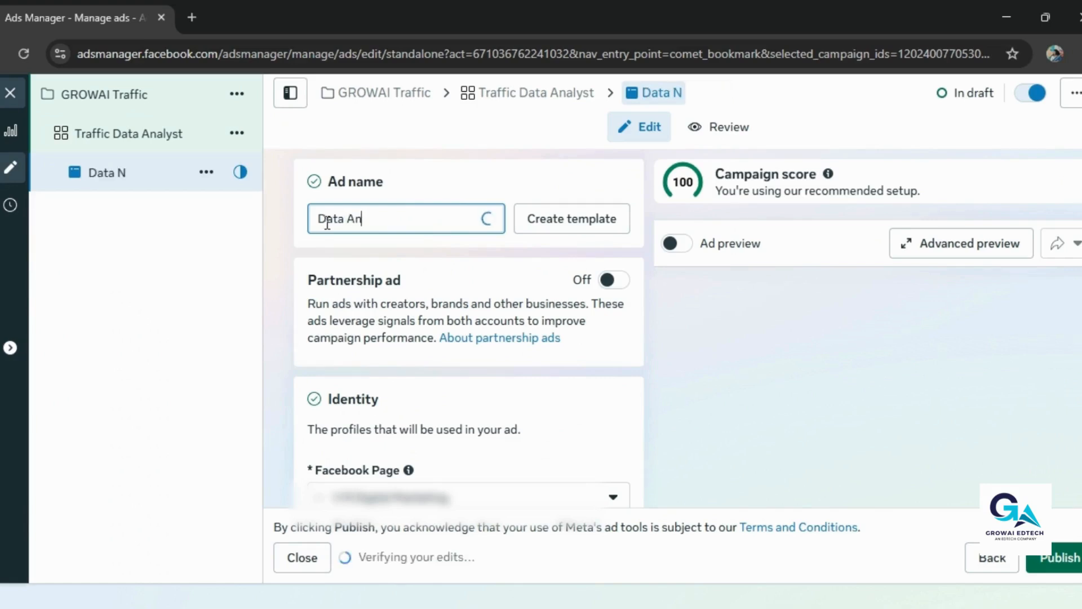
{"action": "type", "text": "alyst C"}
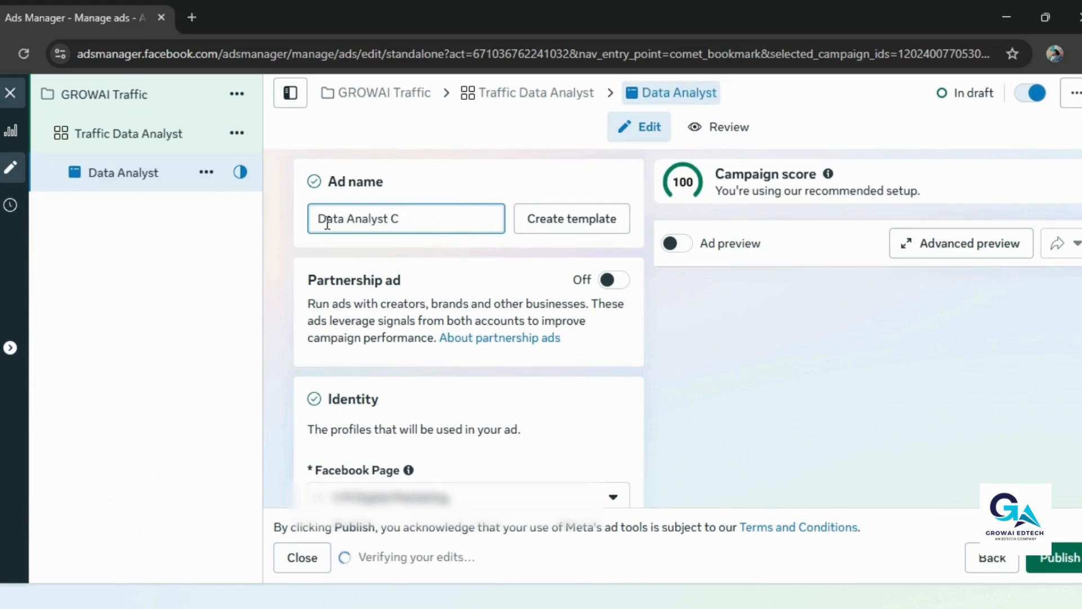
{"action": "type", "text": "ourse Ad"}
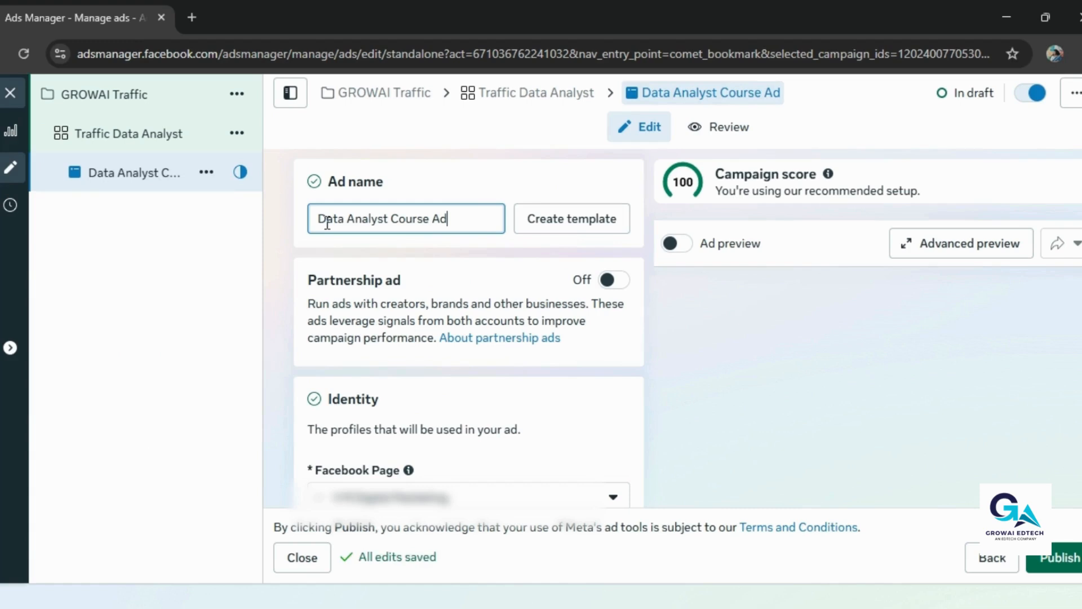
Look over the ad's identity, ad setup, format and destination settings, including the website URL field
{"action": "scroll", "coordinate": [327, 222], "scroll_direction": "down", "scroll_amount": 3}
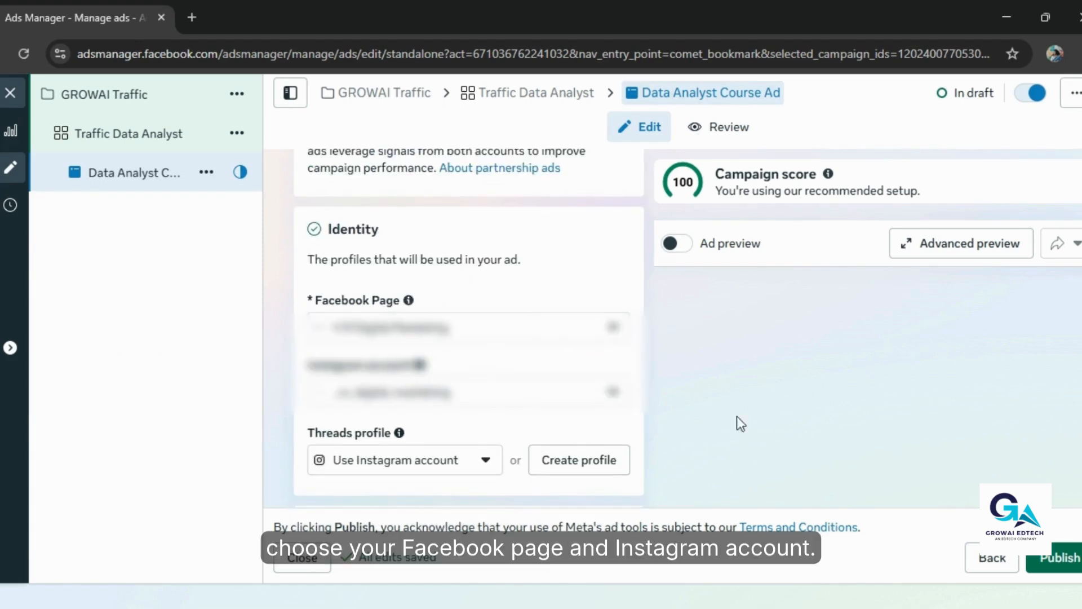
{"action": "scroll", "coordinate": [722, 423], "scroll_direction": "down", "scroll_amount": 5}
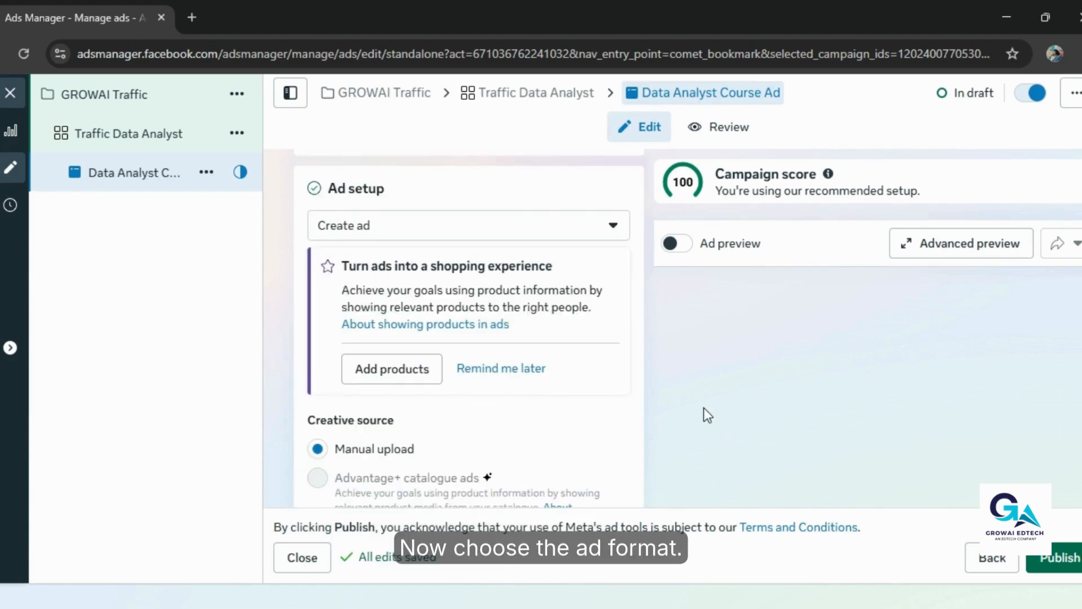
{"action": "scroll", "coordinate": [703, 408], "scroll_direction": "down", "scroll_amount": 5}
{"action": "scroll", "coordinate": [581, 394], "scroll_direction": "down", "scroll_amount": 3}
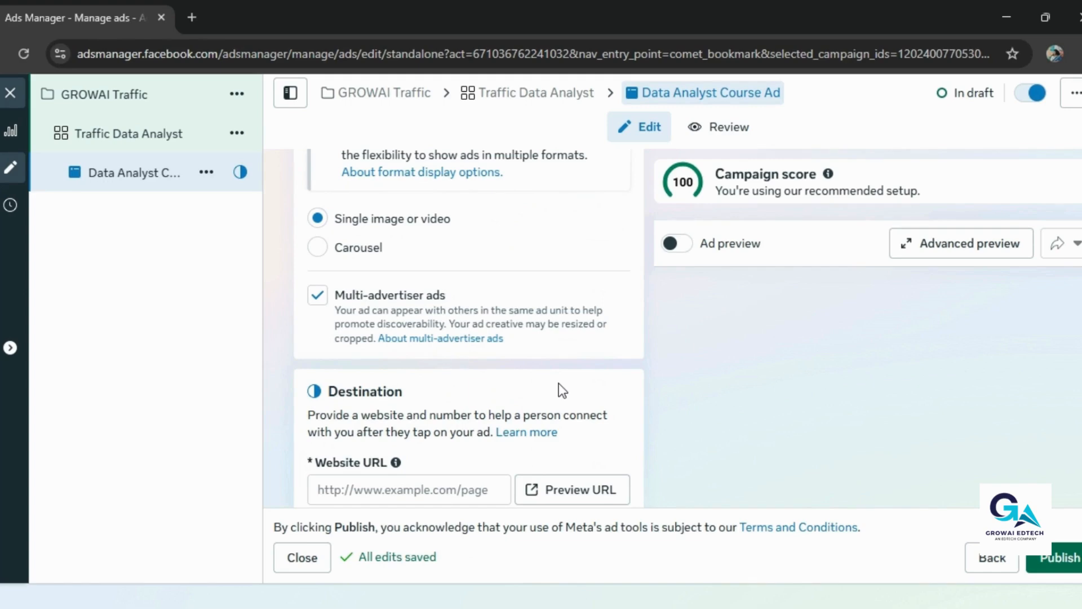
{"action": "scroll", "coordinate": [559, 384], "scroll_direction": "down", "scroll_amount": 5}
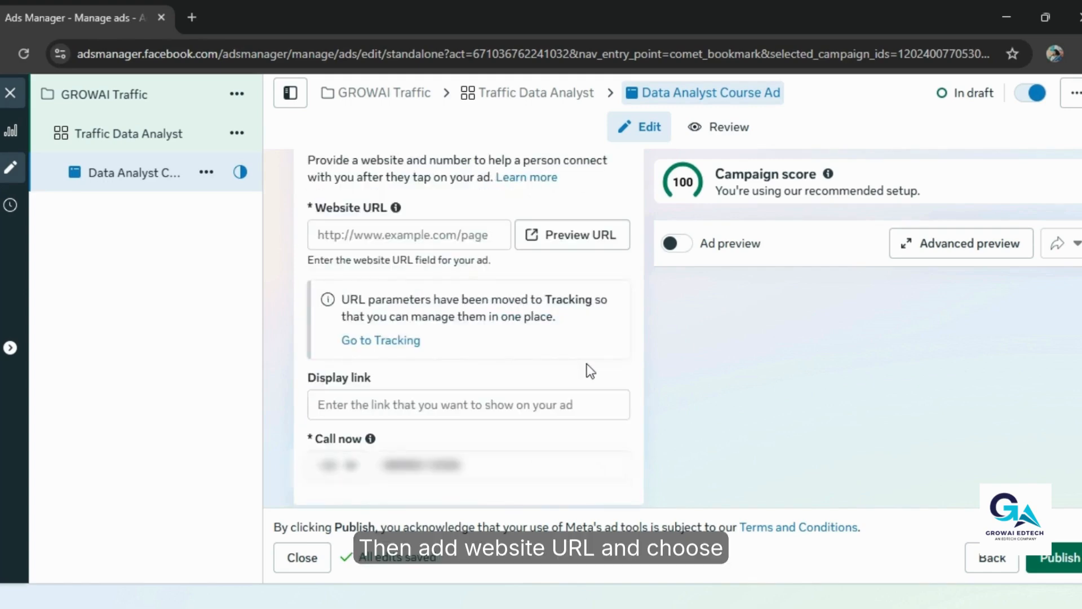
{"action": "left_click", "coordinate": [424, 236]}
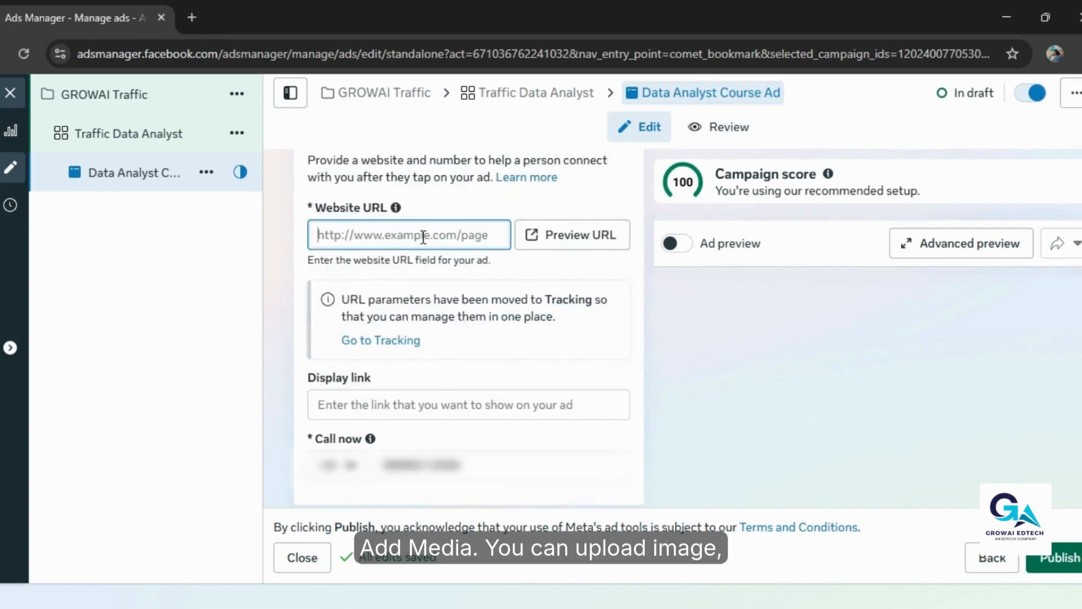
{"action": "scroll", "coordinate": [423, 236], "scroll_direction": "down", "scroll_amount": 5}
Upload the Data Analyst image from Downloads as the ad's media and continue to the placement crops
{"action": "left_click", "coordinate": [416, 344]}
{"action": "left_click", "coordinate": [338, 386]}
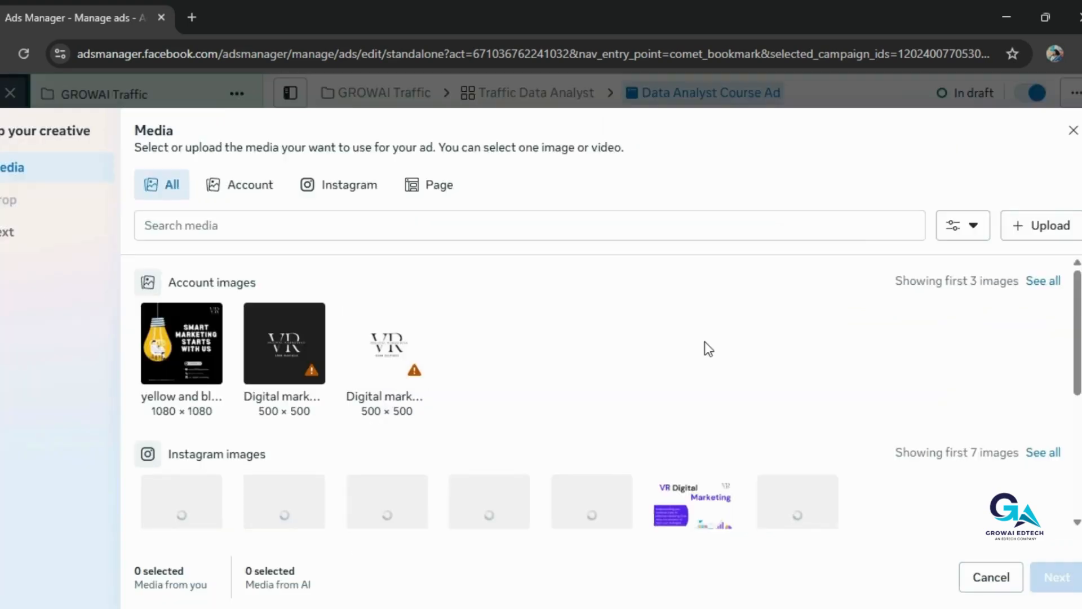
{"action": "left_click", "coordinate": [1052, 221]}
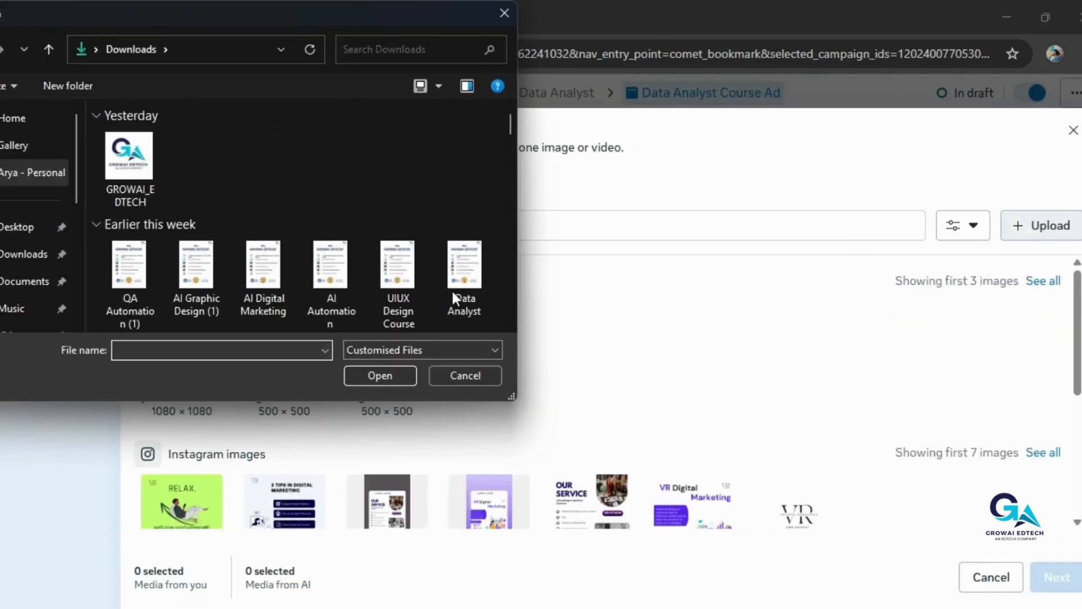
{"action": "left_click", "coordinate": [464, 265]}
{"action": "left_click", "coordinate": [387, 377]}
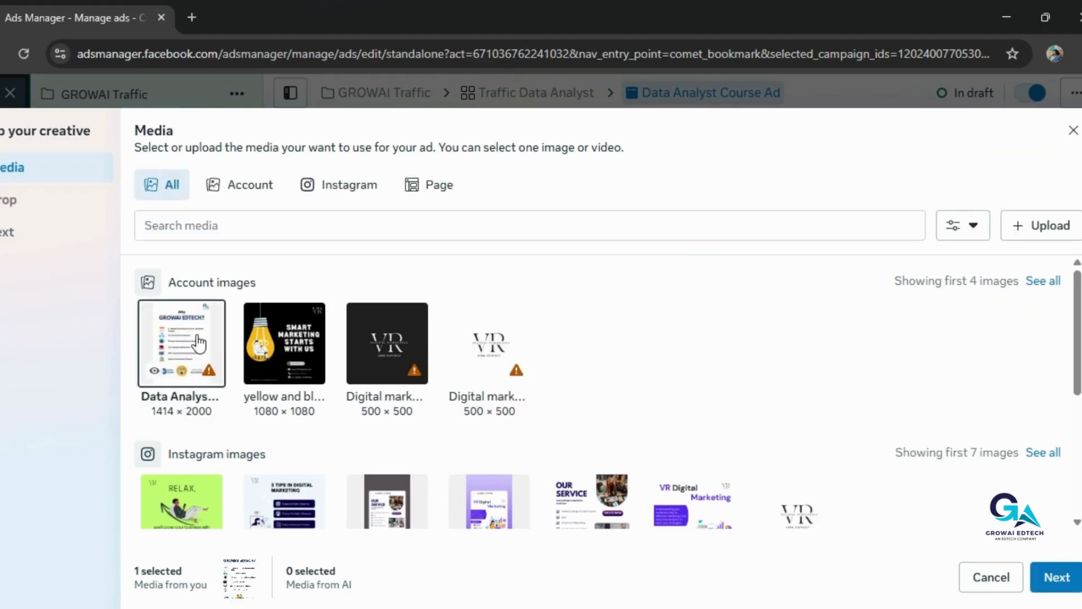
{"action": "left_click", "coordinate": [1056, 581]}
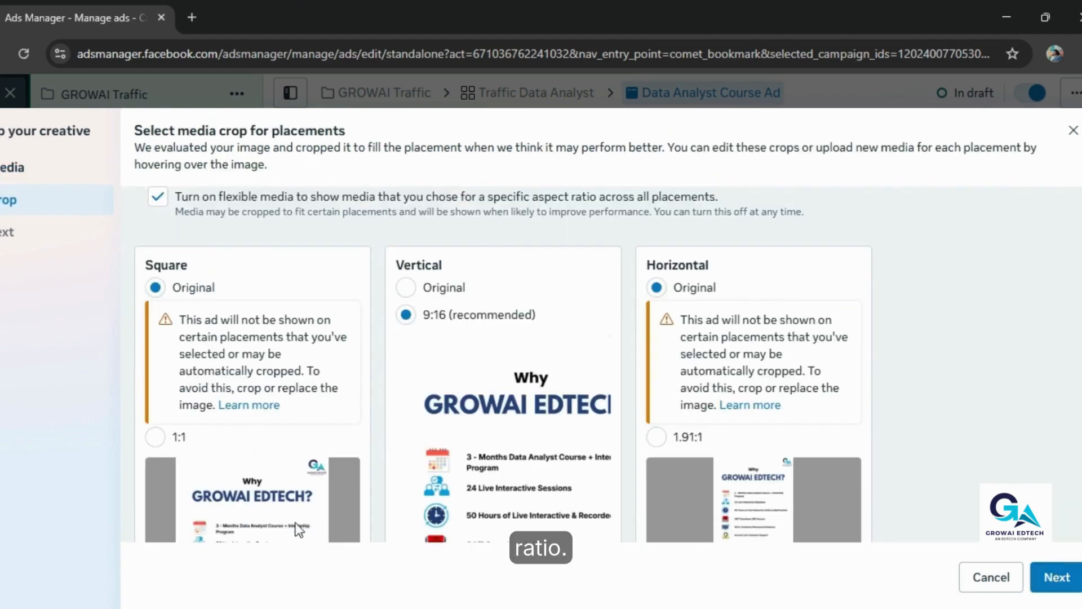
Reposition the image in the vertical 9:16 crop so the whole GROWAI EDTECH? heading fits, and check the other placement crops
{"action": "scroll", "coordinate": [504, 445], "scroll_direction": "down", "scroll_amount": 2}
{"action": "left_click_drag", "start_coordinate": [521, 416], "coordinate": [433, 417]}
{"action": "scroll", "coordinate": [433, 418], "scroll_direction": "down", "scroll_amount": 4}
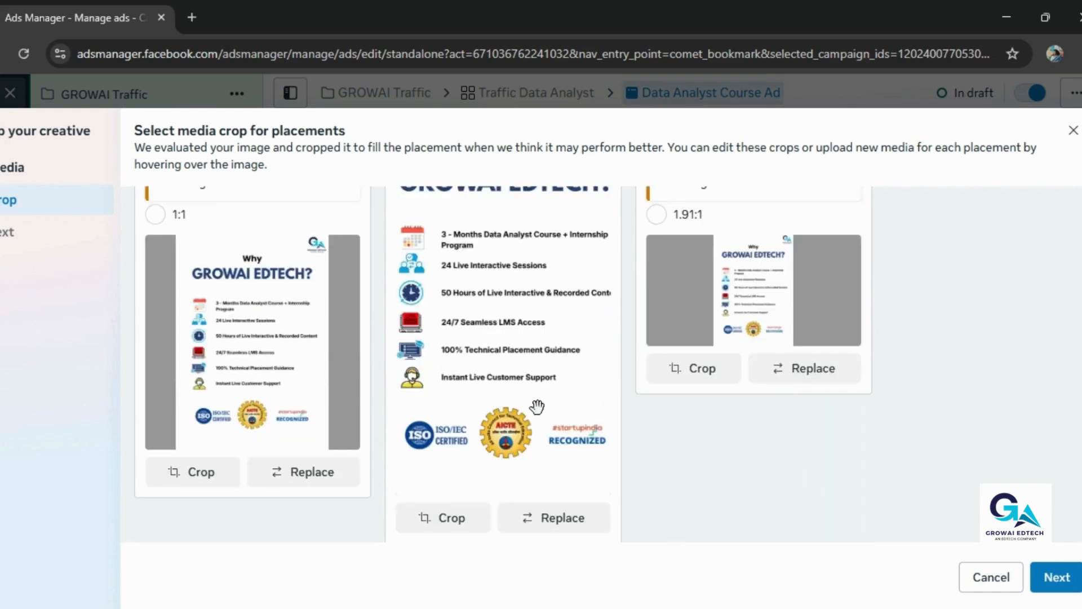
{"action": "scroll", "coordinate": [743, 414], "scroll_direction": "up", "scroll_amount": 6}
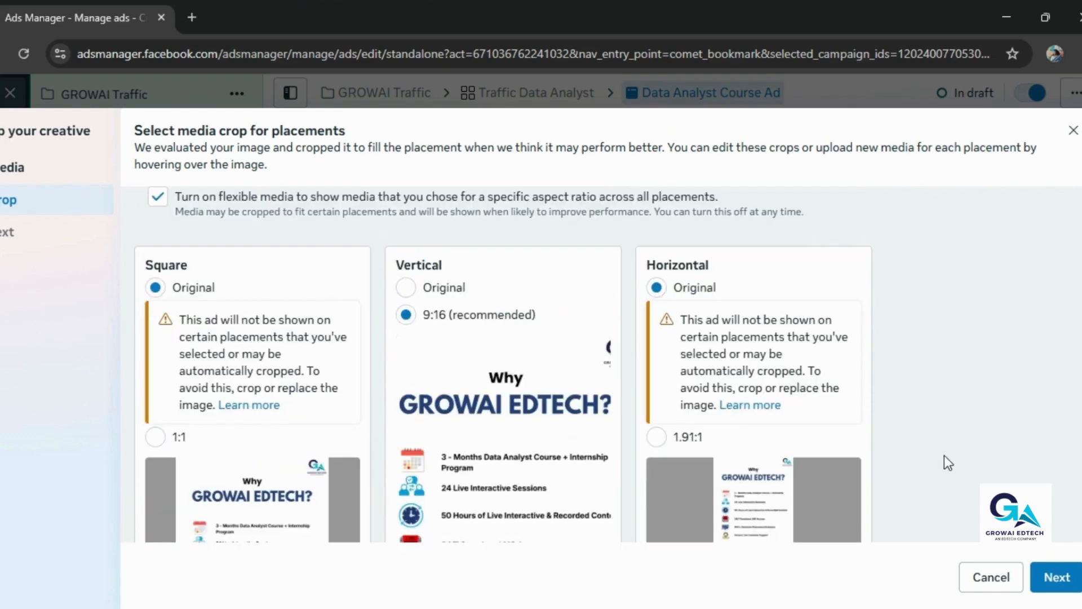
Set the Vertical placement to use the original image instead of the 9:16 crop
{"action": "left_click", "coordinate": [406, 288]}
{"action": "scroll", "coordinate": [508, 411], "scroll_direction": "down", "scroll_amount": 6}
{"action": "scroll", "coordinate": [535, 440], "scroll_direction": "up", "scroll_amount": 5}
{"action": "scroll", "coordinate": [540, 437], "scroll_direction": "up", "scroll_amount": 2}
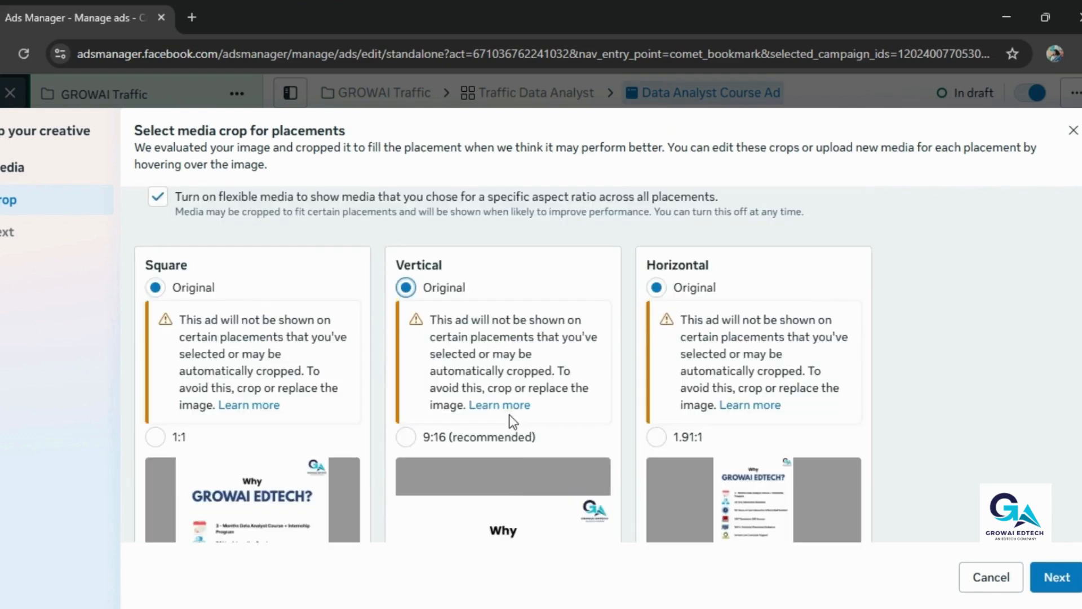
Try the 1.91:1 crop for Horizontal and the 1:1 crop for Square, returning both placements to the original image
{"action": "left_click", "coordinate": [658, 437]}
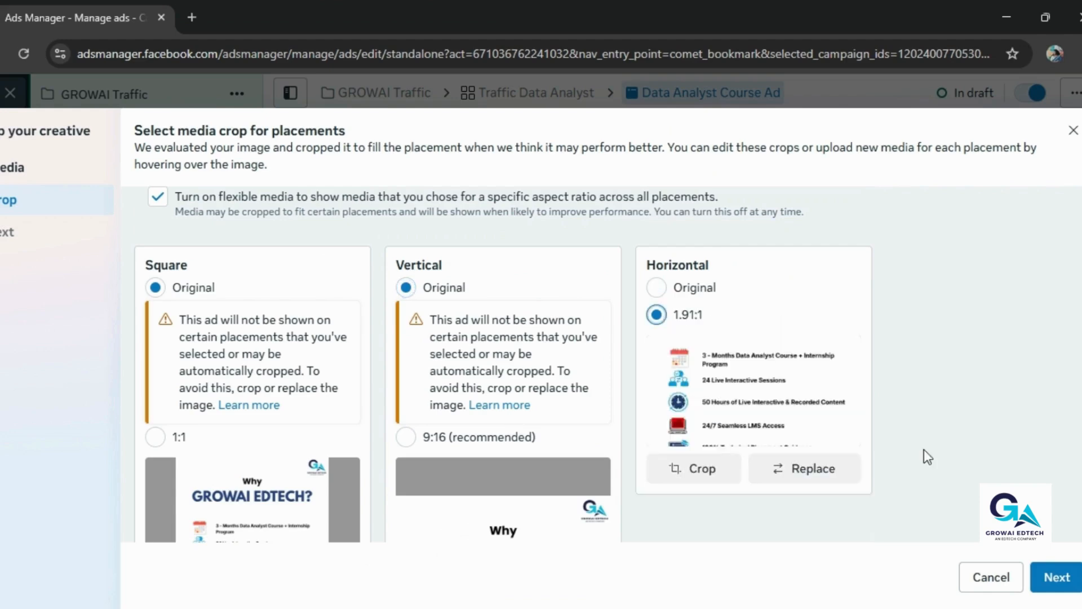
{"action": "left_click", "coordinate": [656, 288]}
{"action": "left_click", "coordinate": [155, 437]}
{"action": "scroll", "coordinate": [247, 414], "scroll_direction": "down", "scroll_amount": 5}
{"action": "scroll", "coordinate": [247, 415], "scroll_direction": "up", "scroll_amount": 5}
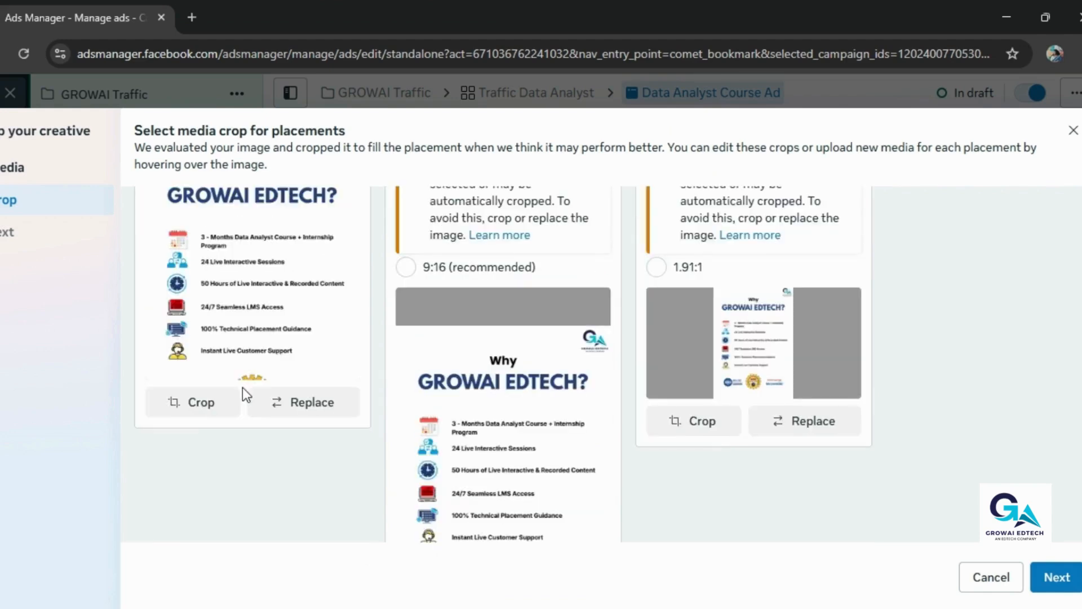
{"action": "left_click", "coordinate": [155, 287]}
{"action": "scroll", "coordinate": [429, 400], "scroll_direction": "down", "scroll_amount": 5}
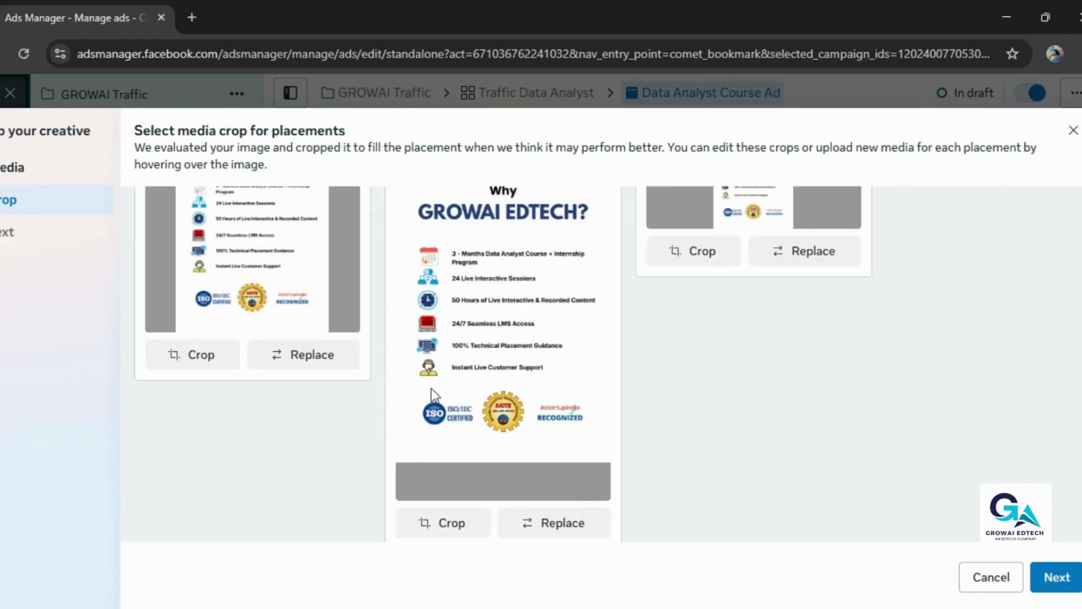
Continue from the crops to the ad text and enter the headline "Master Data Analytics Powered by AI"
{"action": "left_click", "coordinate": [1071, 582]}
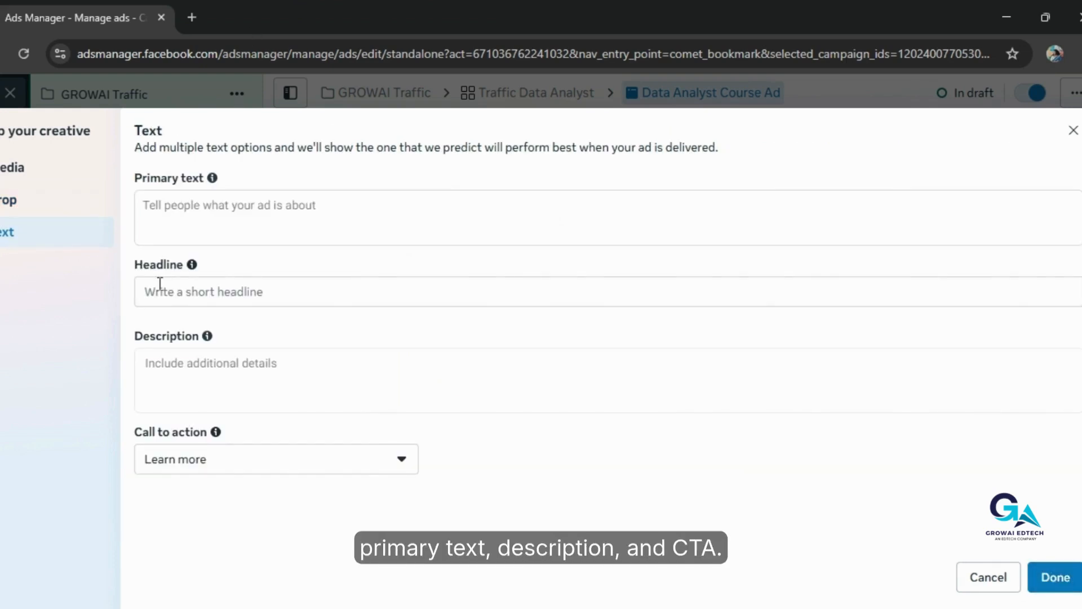
{"action": "left_click", "coordinate": [225, 293]}
{"action": "type", "text": "Master"}
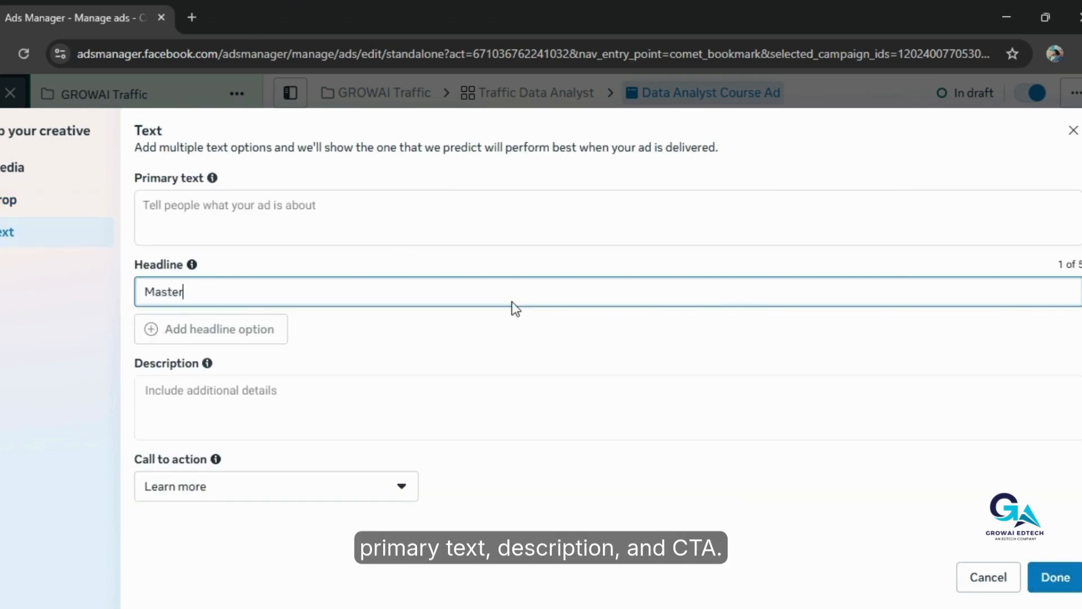
{"action": "type", "text": " Data Analys"}
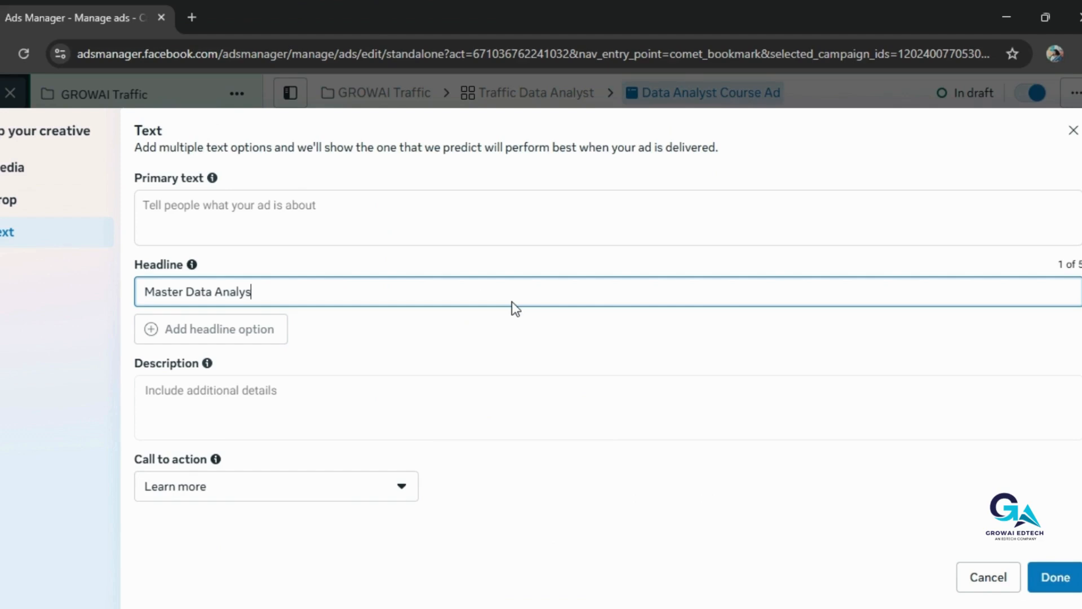
{"action": "key", "text": "BackSpace"}
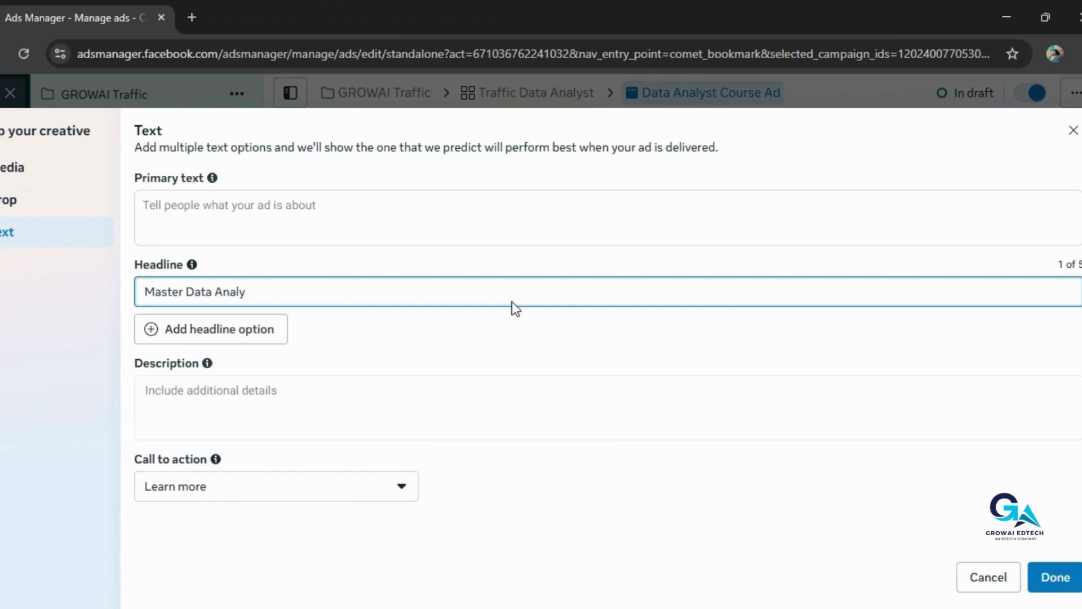
{"action": "type", "text": "tics Powered by AI"}
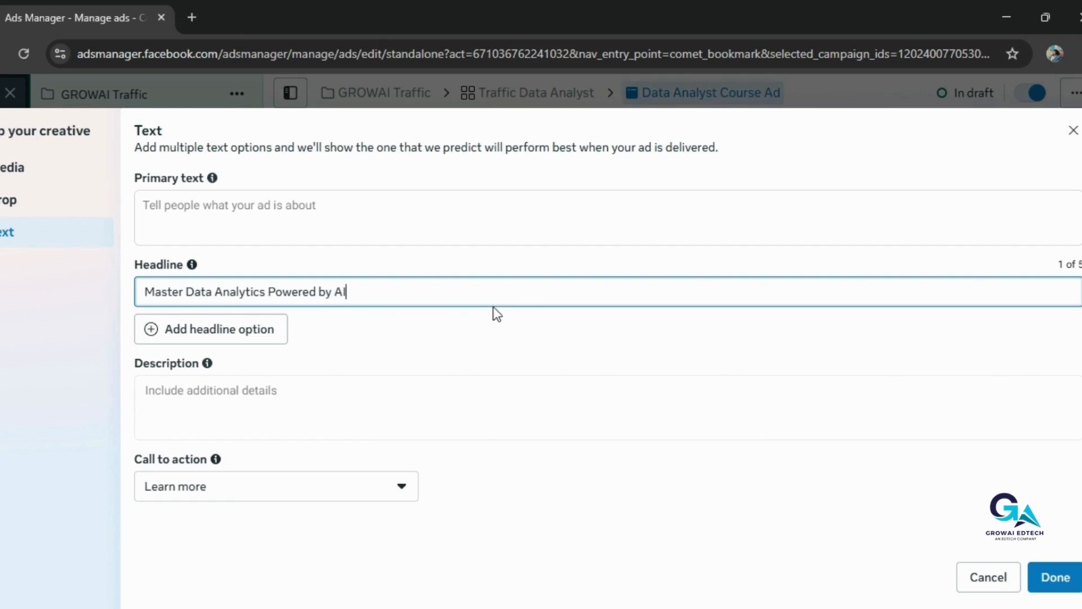
Enter the ad description "100% Practical Training, AI - Integrated Curriculam, Career Support"
{"action": "left_click", "coordinate": [270, 421]}
{"action": "type", "text": "100% Practical Training, AI - Integrated Curriculam, Career Su"}
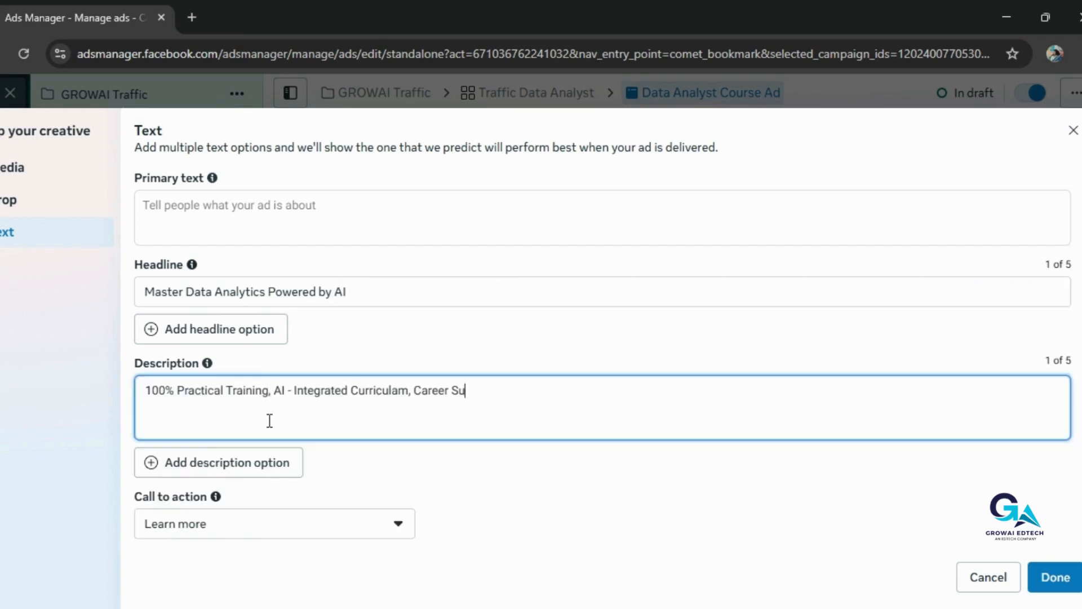
{"action": "type", "text": "pport"}
Enter the ad's primary text "Don't Just learn to analyse data, Learn to lead with it."
{"action": "left_click", "coordinate": [349, 223]}
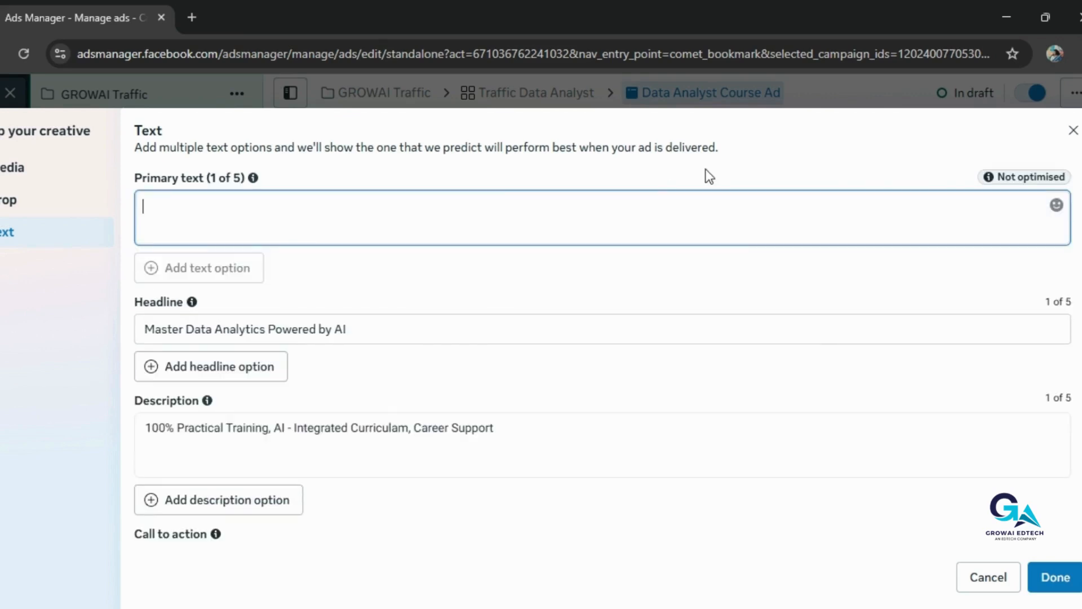
{"action": "type", "text": "Don't"}
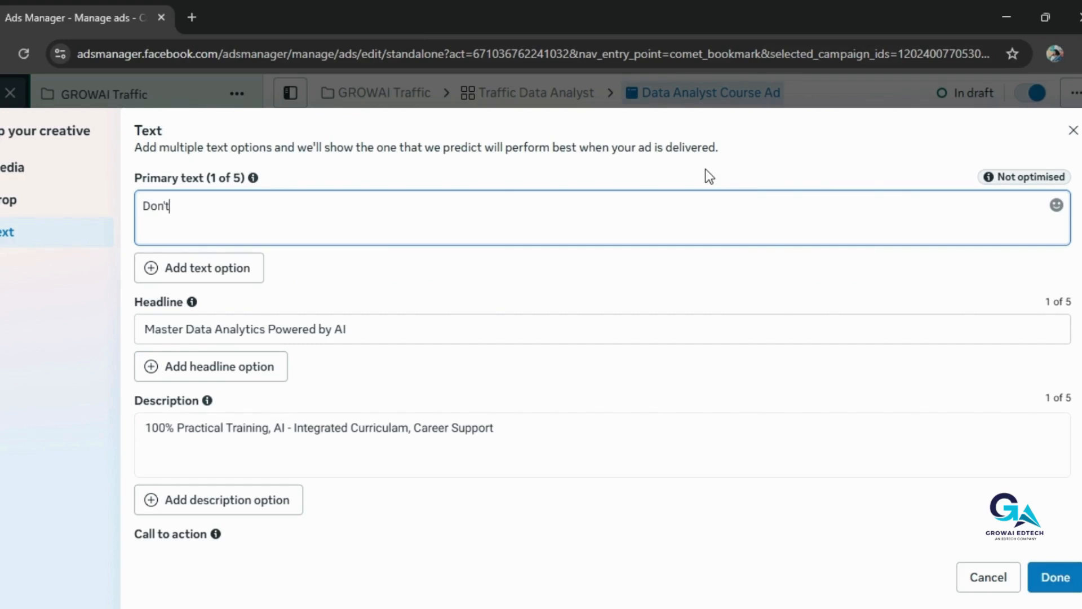
{"action": "type", "text": " Just learn to analyse "}
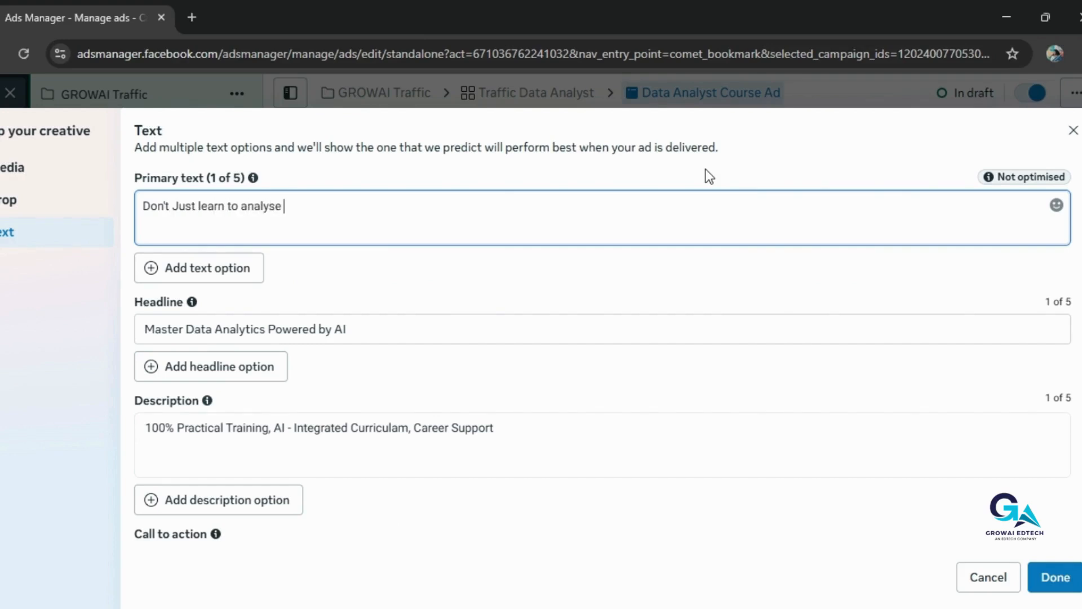
{"action": "type", "text": "data, Learn to lead with it."}
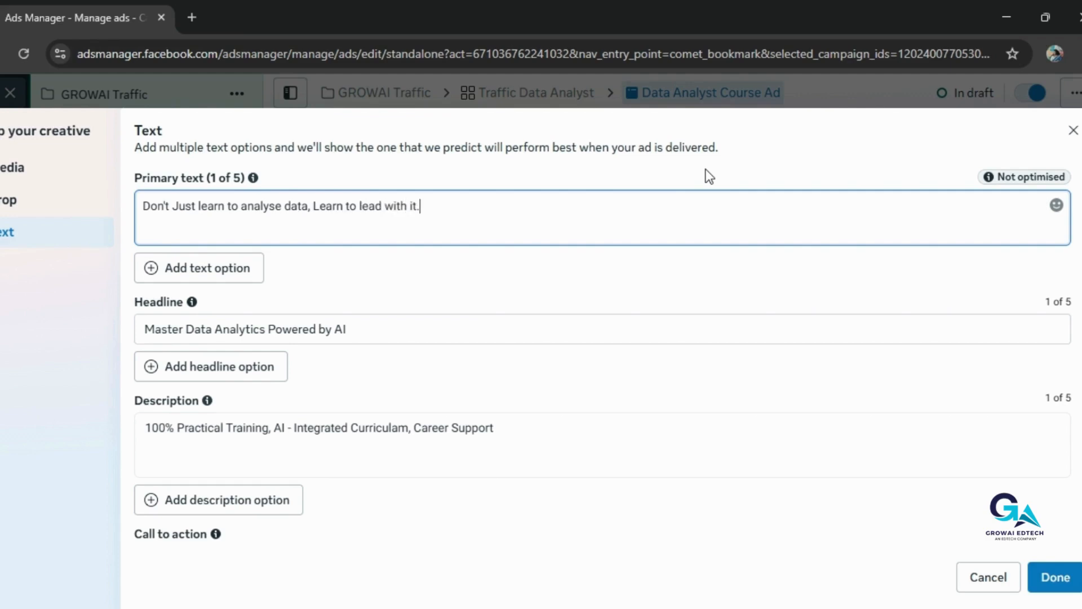
Review the call-to-action options, choose Learn more, and finish the creative setup
{"action": "scroll", "coordinate": [234, 481], "scroll_direction": "down", "scroll_amount": 1}
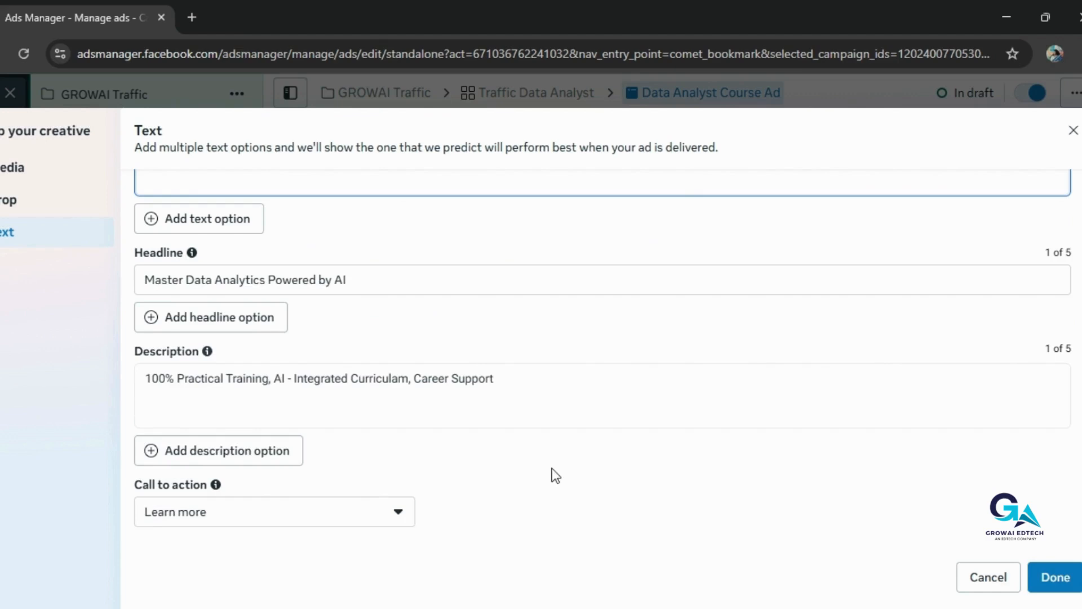
{"action": "left_click", "coordinate": [402, 512]}
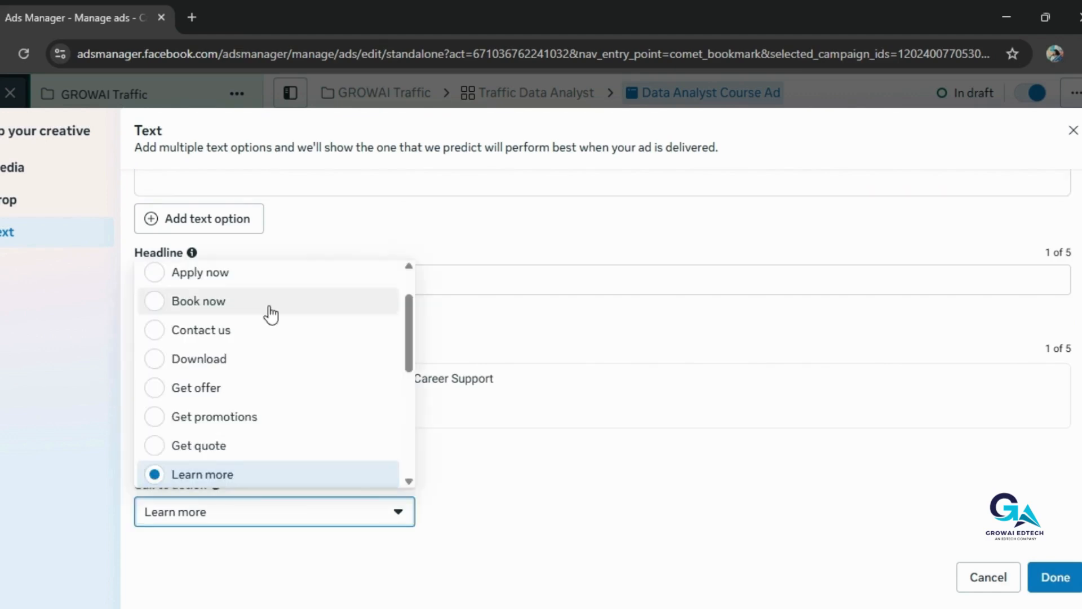
{"action": "scroll", "coordinate": [285, 394], "scroll_direction": "down", "scroll_amount": 3}
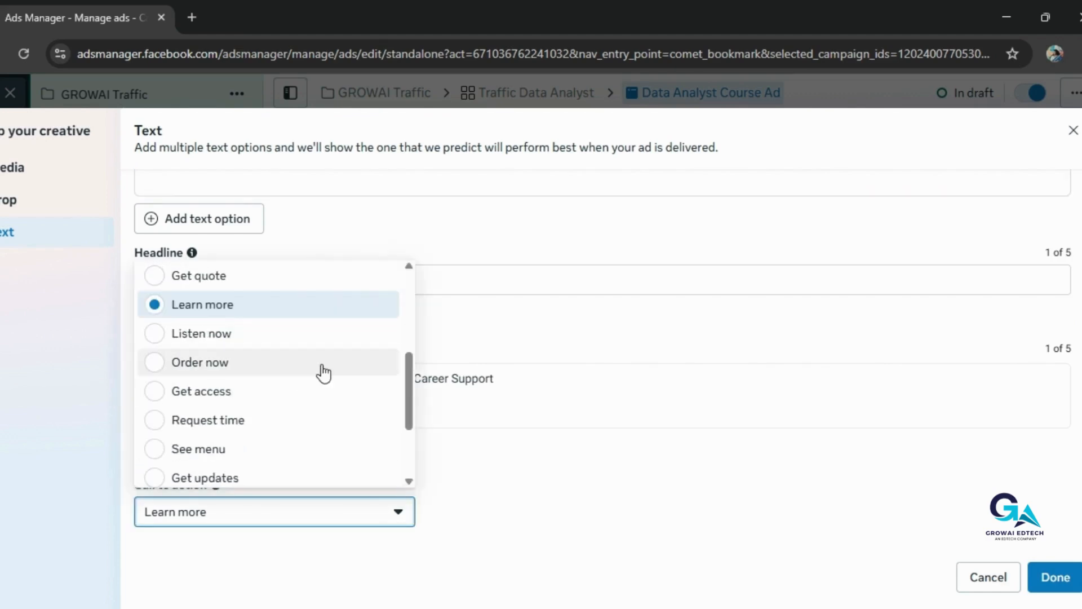
{"action": "scroll", "coordinate": [323, 372], "scroll_direction": "up", "scroll_amount": 4}
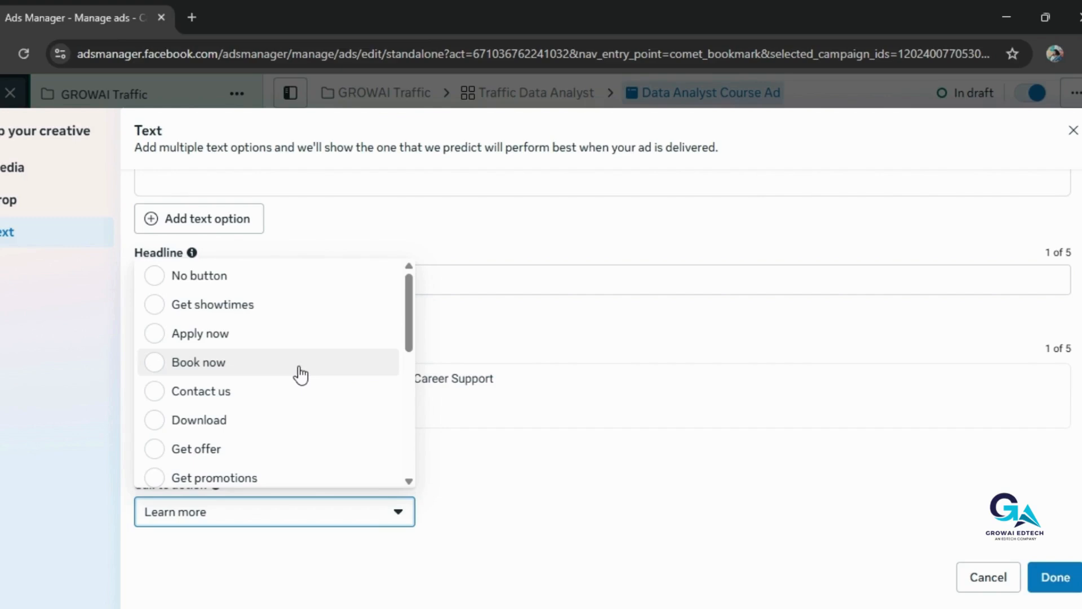
{"action": "scroll", "coordinate": [301, 374], "scroll_direction": "down", "scroll_amount": 3}
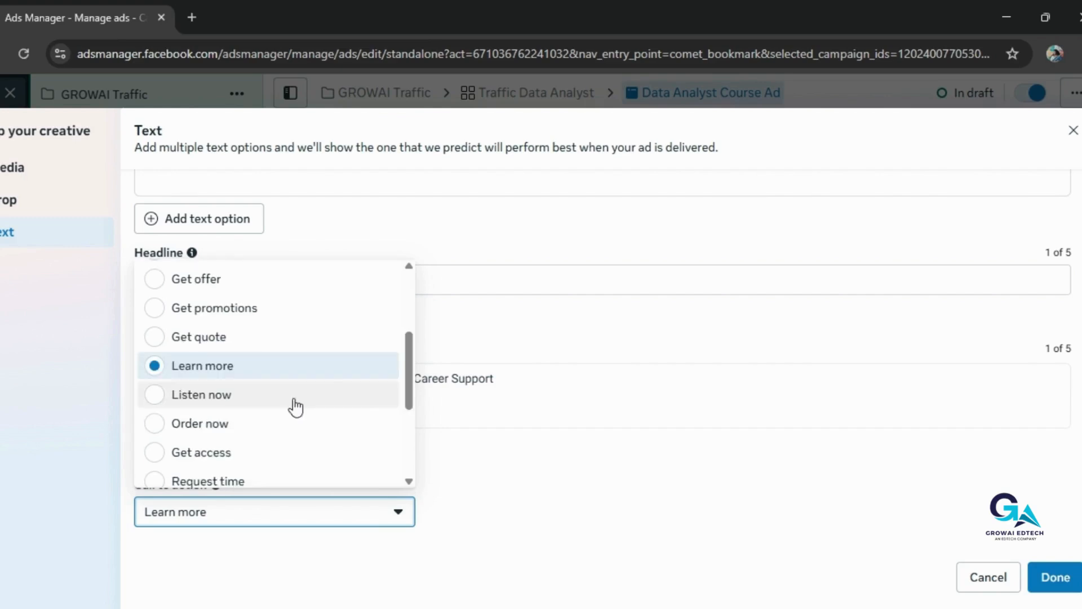
{"action": "left_click", "coordinate": [252, 367]}
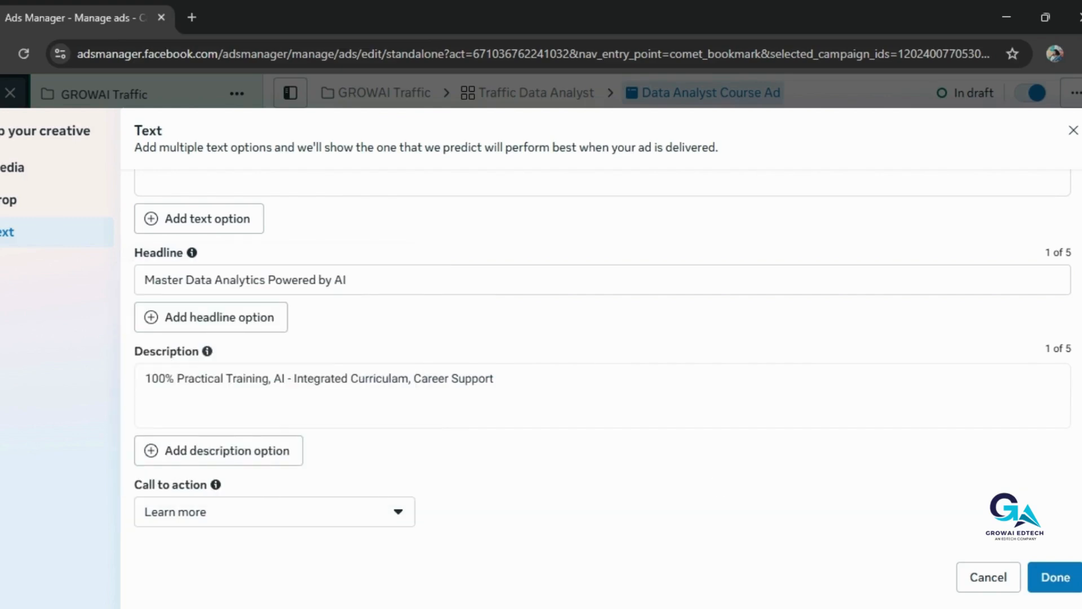
{"action": "left_click", "coordinate": [1048, 585]}
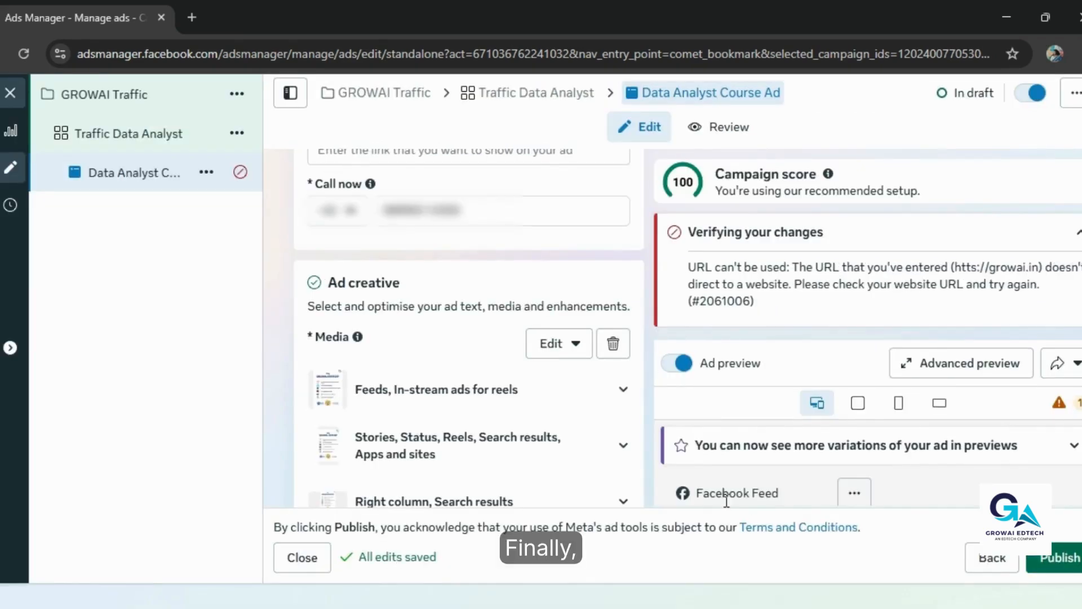
Check the ad preview for the Facebook Feed and Instagram placements, including the image, text and call to action
{"action": "scroll", "coordinate": [769, 463], "scroll_direction": "down", "scroll_amount": 5}
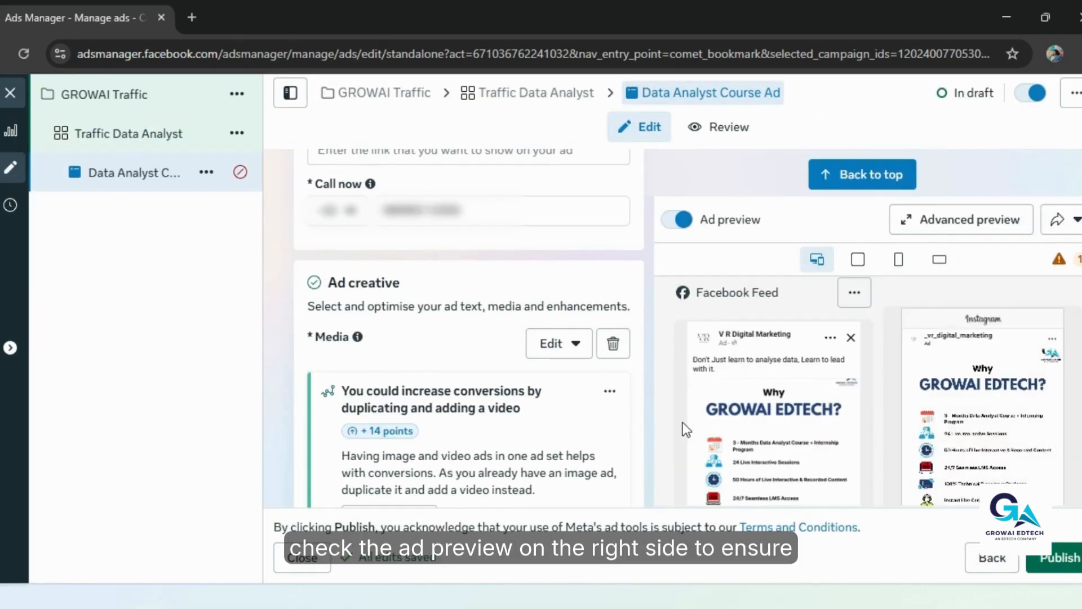
{"action": "scroll", "coordinate": [981, 450], "scroll_direction": "down", "scroll_amount": 3}
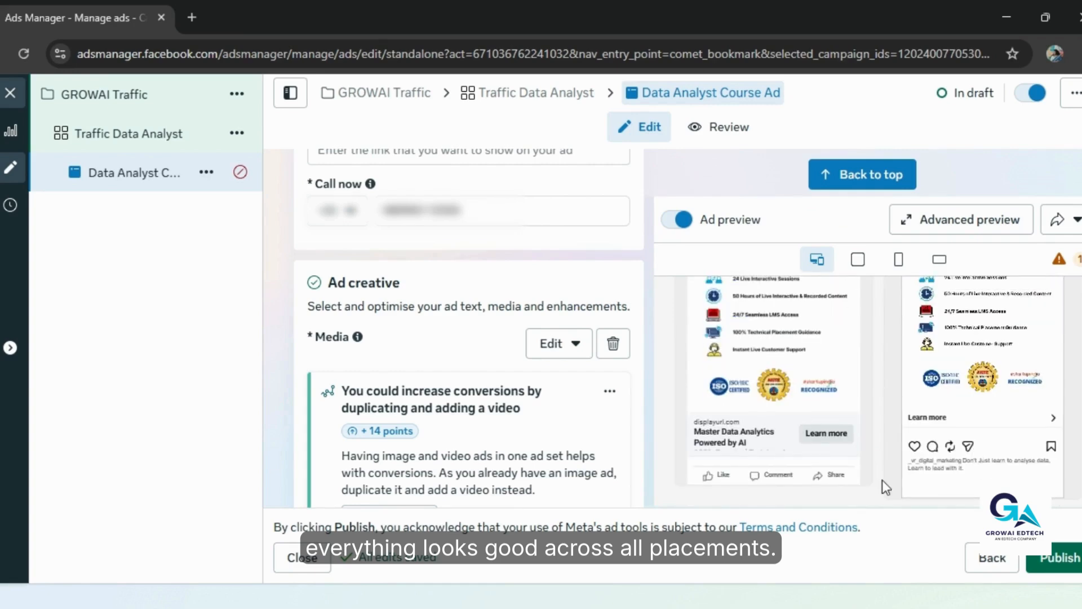
{"action": "scroll", "coordinate": [908, 409], "scroll_direction": "up", "scroll_amount": 2}
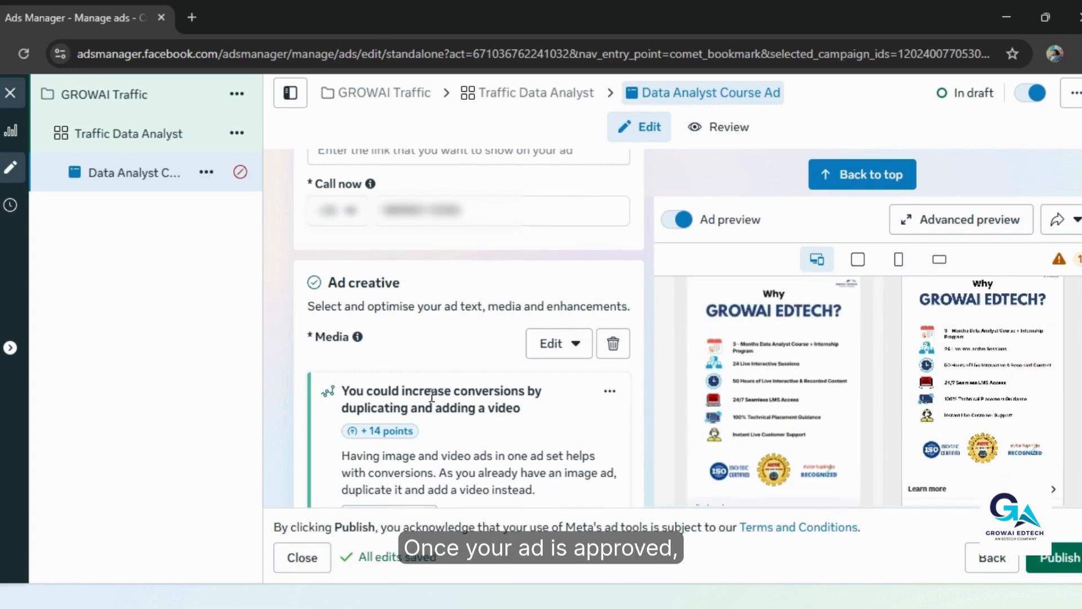
Look over the remaining ad settings down to Tracking and close the editor without publishing, keeping the ad as a draft
{"action": "scroll", "coordinate": [513, 428], "scroll_direction": "down", "scroll_amount": 5}
{"action": "scroll", "coordinate": [479, 426], "scroll_direction": "down", "scroll_amount": 10}
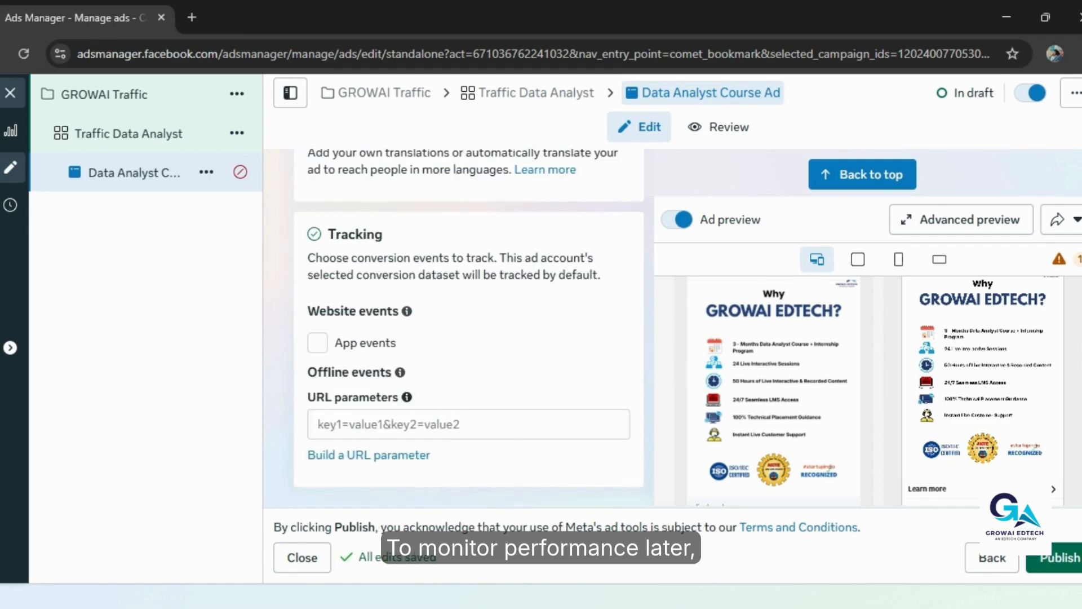
{"action": "left_click", "coordinate": [302, 557]}
{"action": "left_click", "coordinate": [631, 355]}
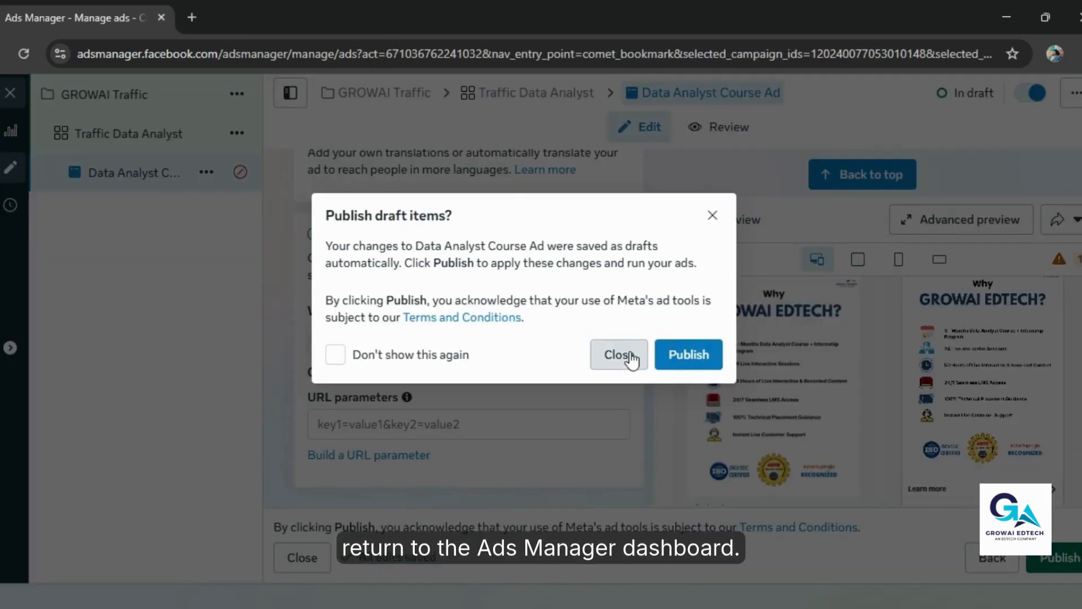